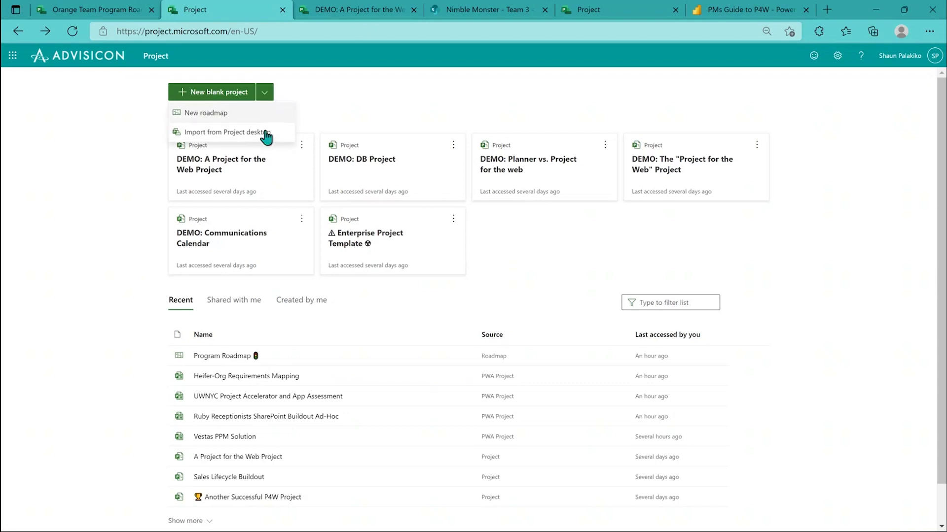
- In the Orange Team Program Roadmap, set the status of the Product selection Milestone key date to On track
{"action": "left_click", "coordinate": [89, 19]}
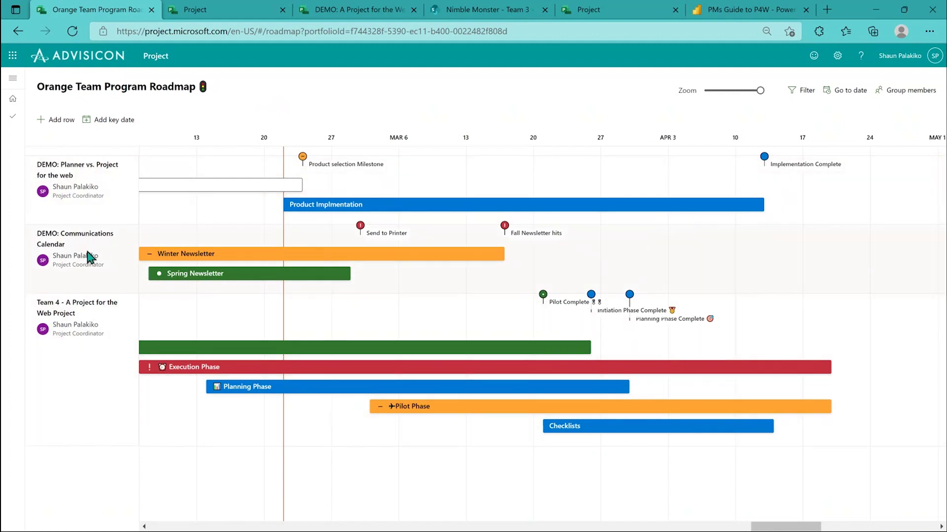
{"action": "left_click", "coordinate": [107, 401]}
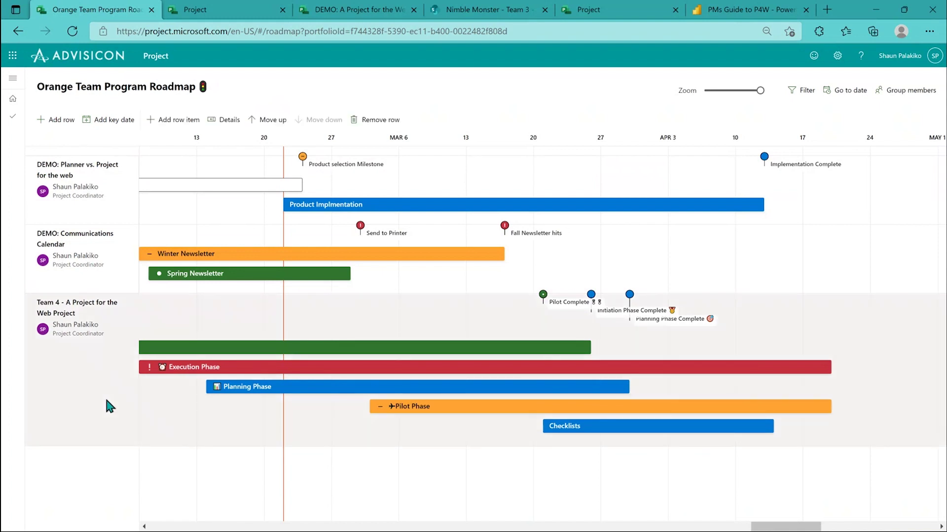
{"action": "left_click", "coordinate": [121, 210]}
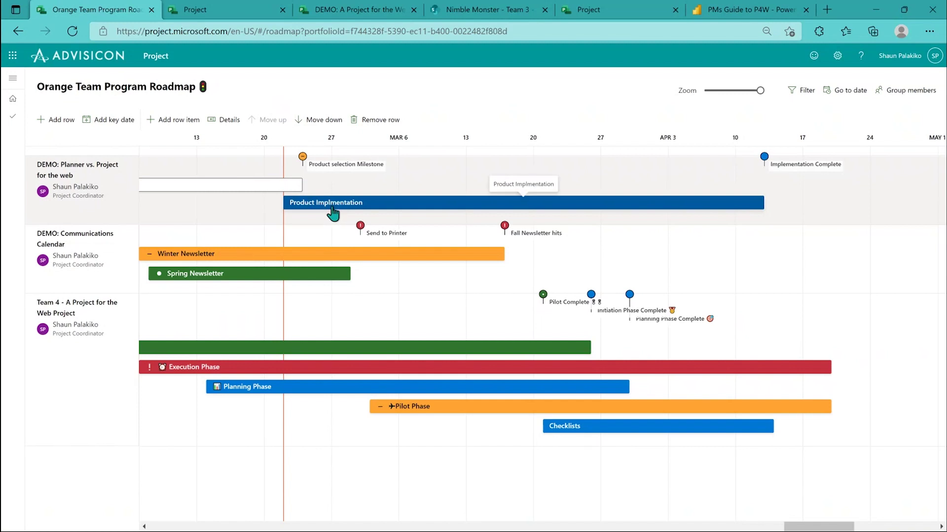
{"action": "left_click", "coordinate": [302, 158]}
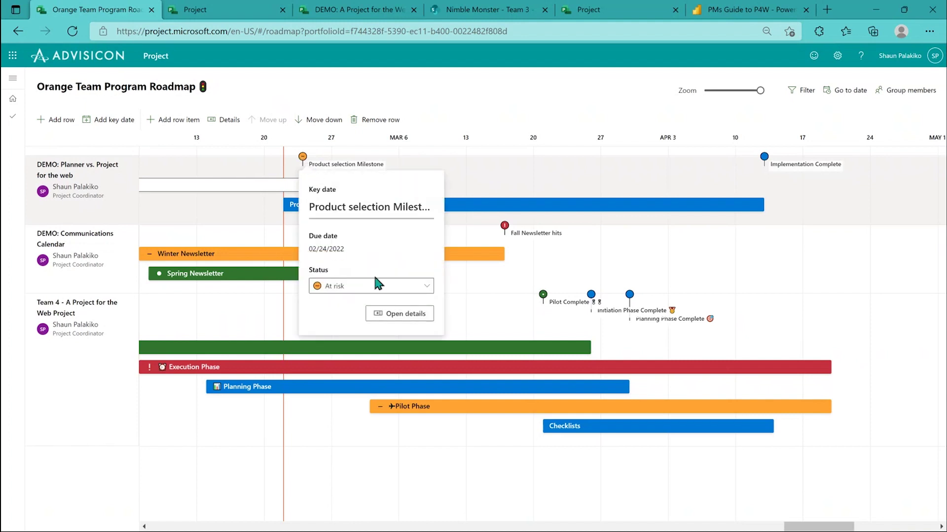
{"action": "left_click", "coordinate": [393, 290]}
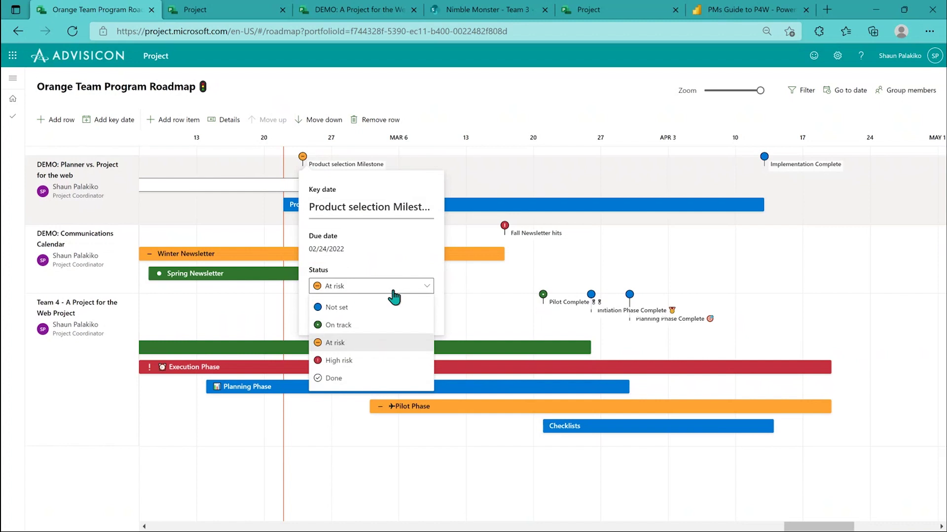
{"action": "left_click", "coordinate": [369, 326]}
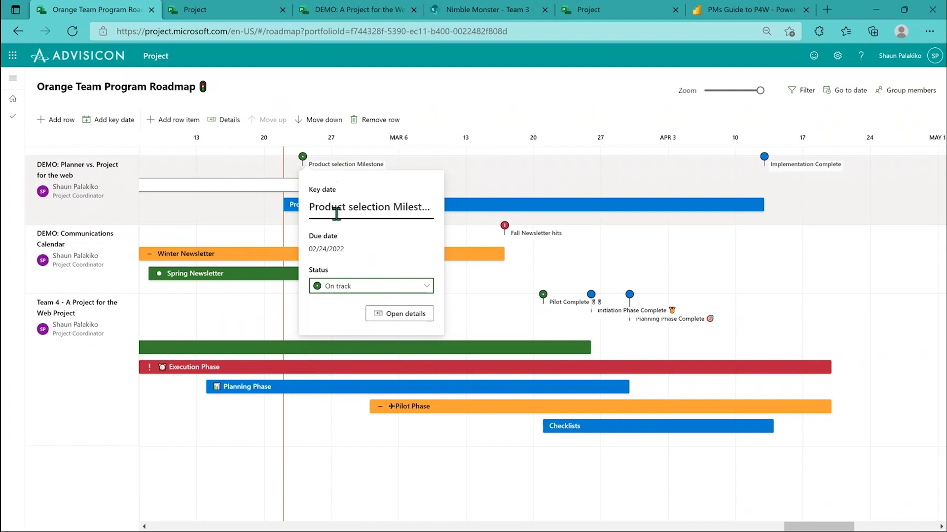
{"action": "left_click", "coordinate": [356, 291]}
{"action": "left_click", "coordinate": [395, 88]}
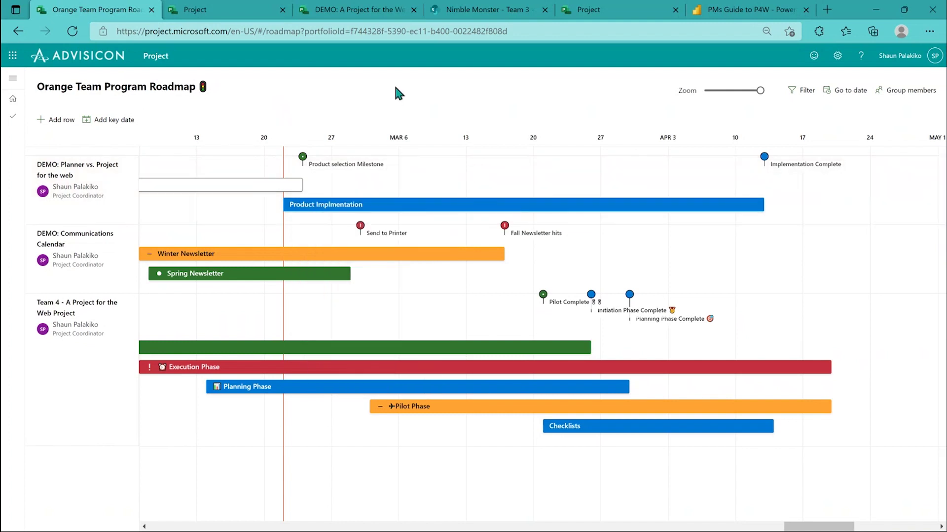
- Set the status of the Send to Printer key date in the DEMO: Communications Calendar row to At risk
{"action": "left_click", "coordinate": [373, 233]}
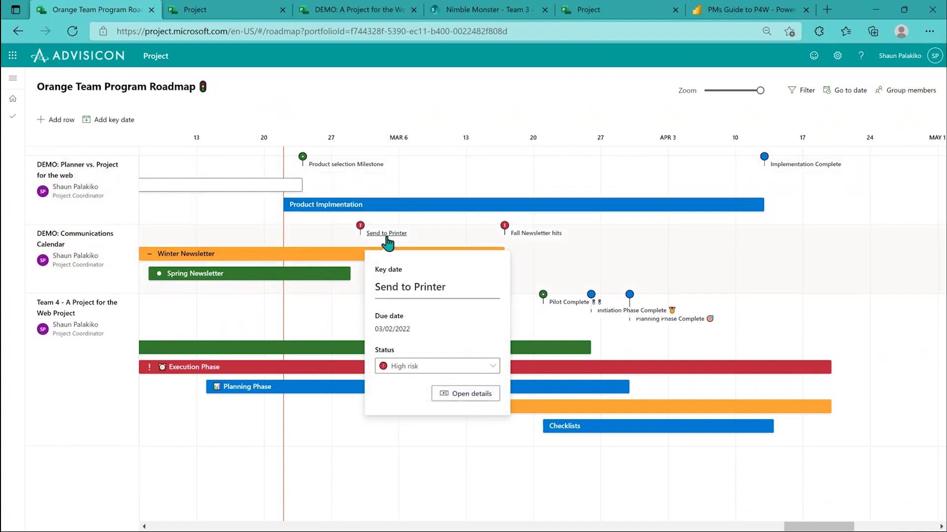
{"action": "left_click", "coordinate": [446, 366]}
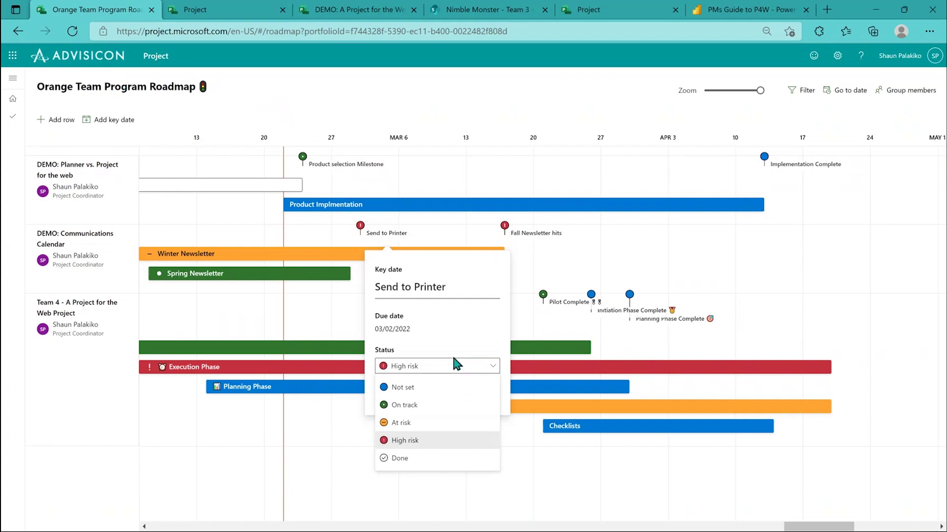
{"action": "left_click", "coordinate": [412, 422]}
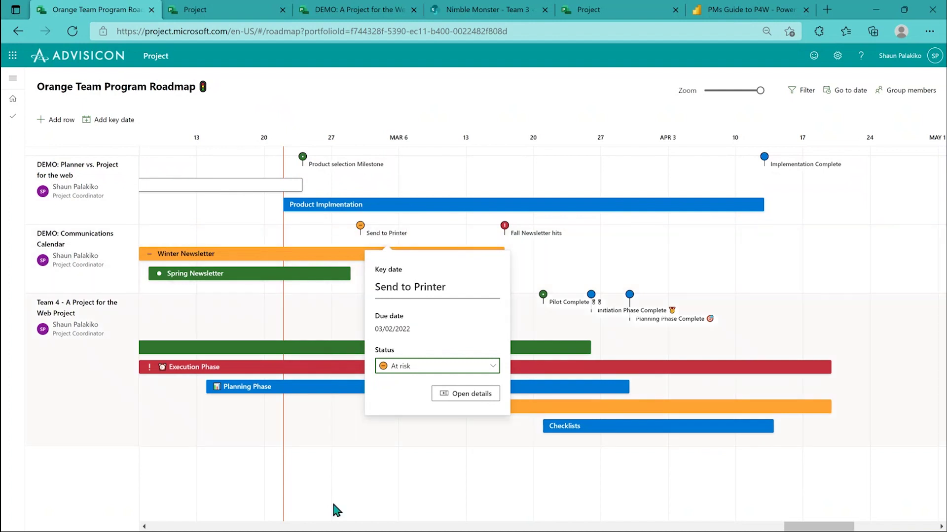
{"action": "key", "text": "Escape"}
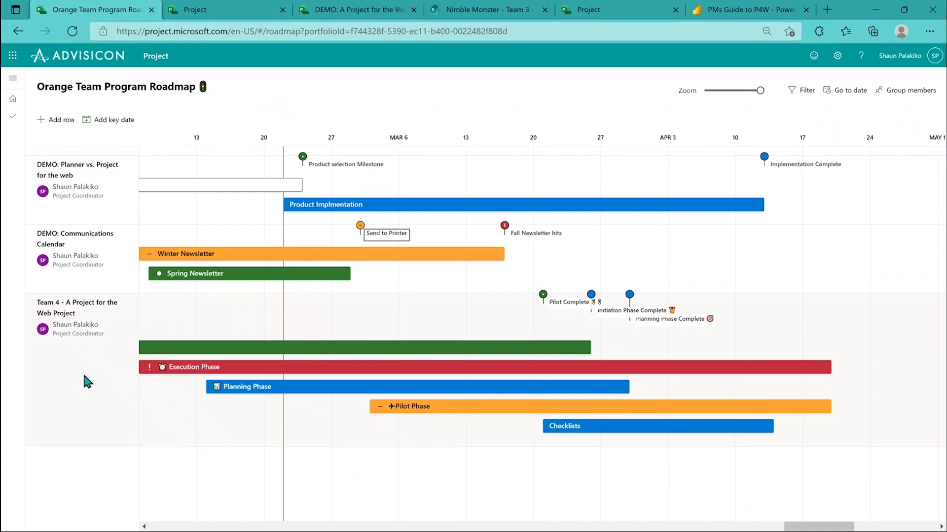
- Review the notification settings from the Project home page and leave them without saving
{"action": "left_click", "coordinate": [236, 13]}
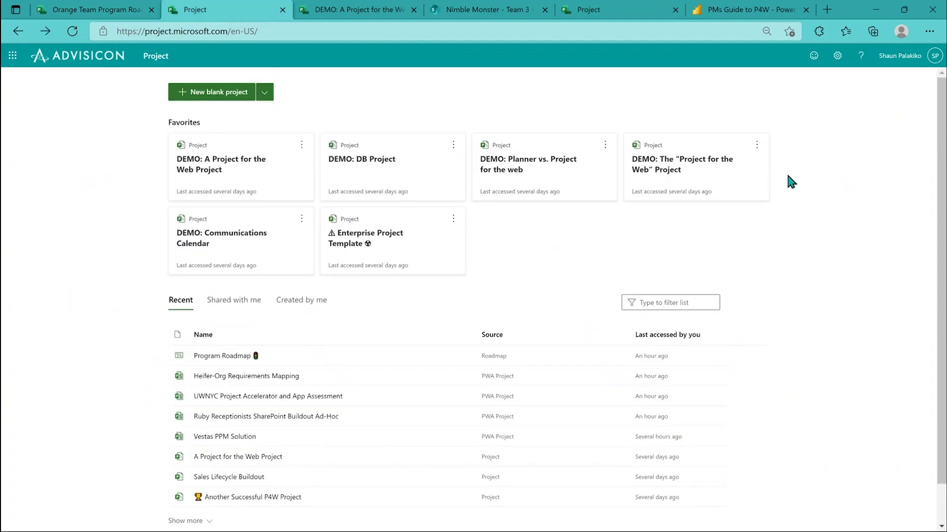
{"action": "left_click", "coordinate": [841, 61]}
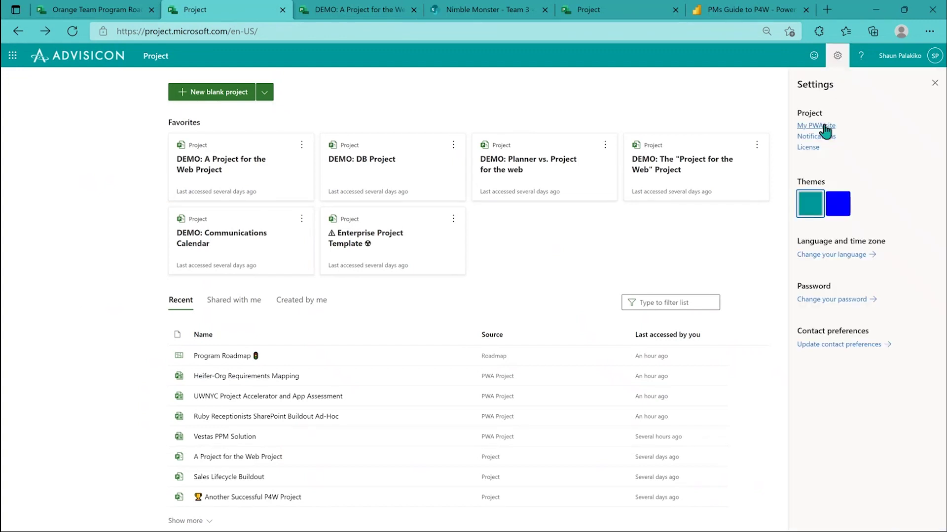
{"action": "left_click", "coordinate": [822, 137]}
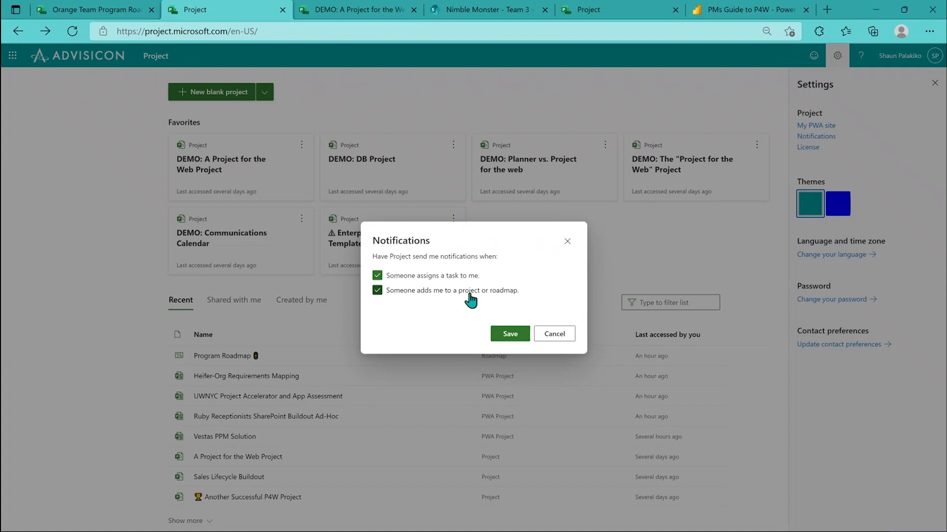
{"action": "left_click", "coordinate": [554, 335]}
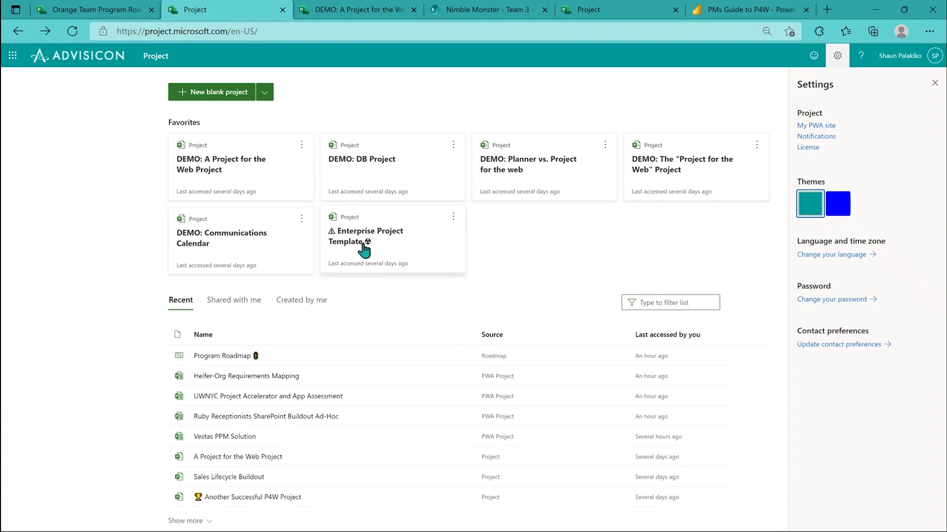
- Look over the actions available for the Enterprise Project Template favorite, including Copy Project, and close the settings
{"action": "left_click", "coordinate": [454, 217]}
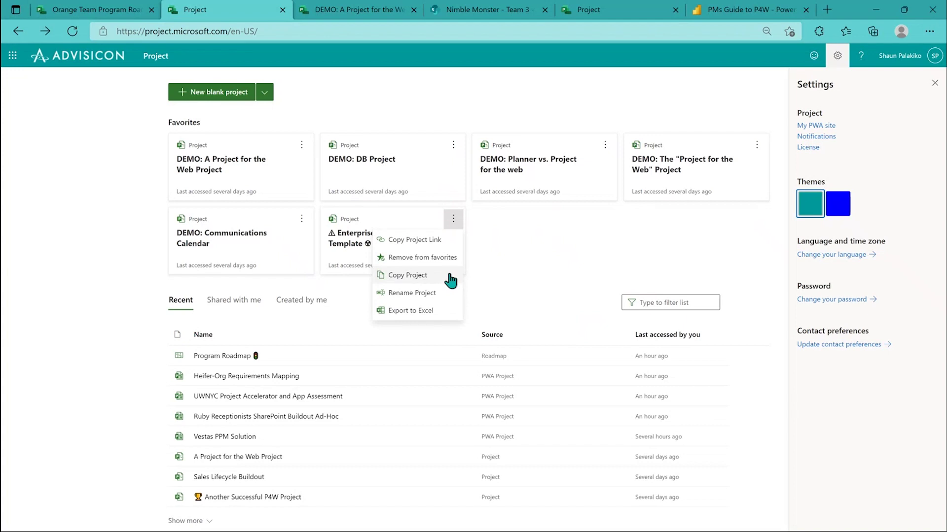
{"action": "left_click", "coordinate": [535, 263]}
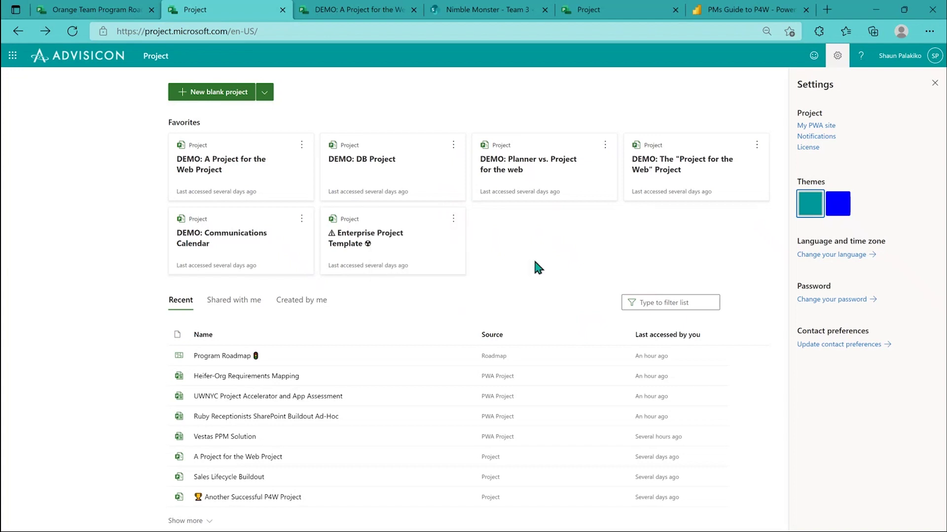
{"action": "left_click", "coordinate": [934, 82]}
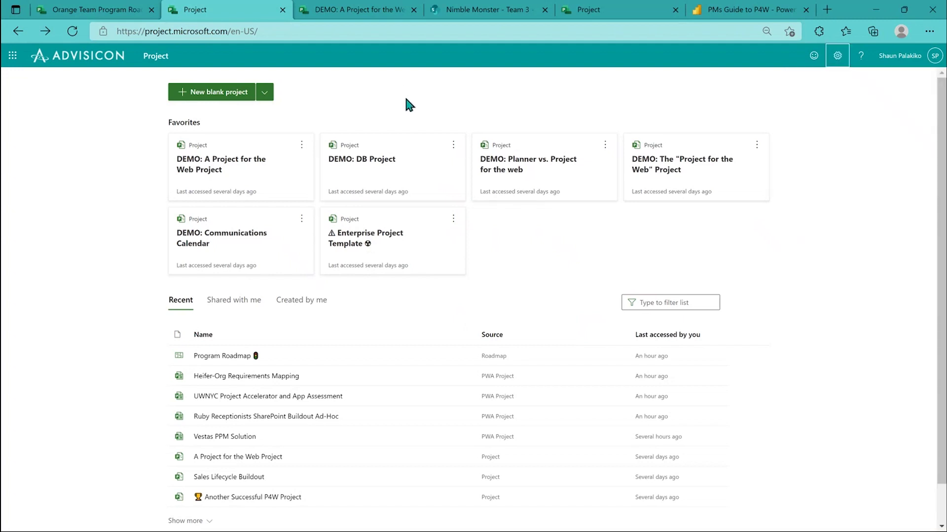
- Switch to the DEMO: A Project for the Web Project task grid and inspect the Depends on column's options
{"action": "left_click", "coordinate": [349, 16]}
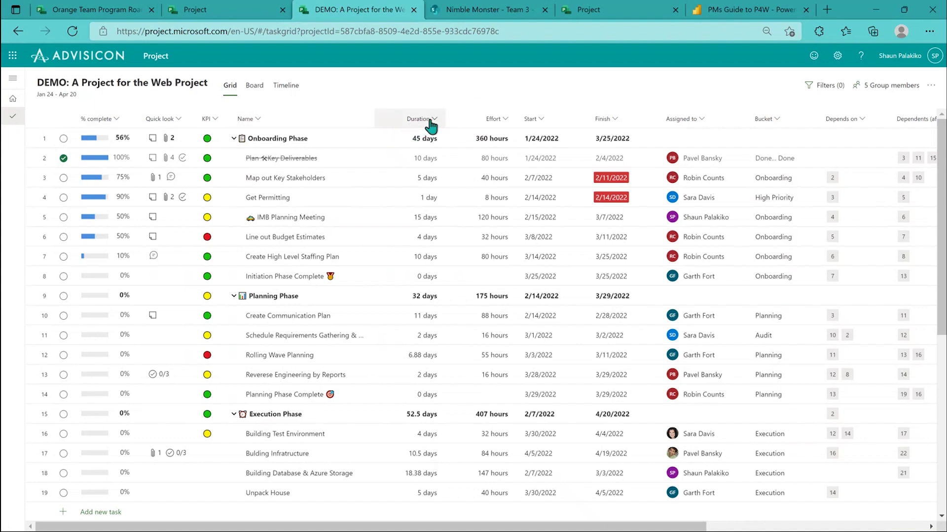
{"action": "left_click", "coordinate": [868, 127]}
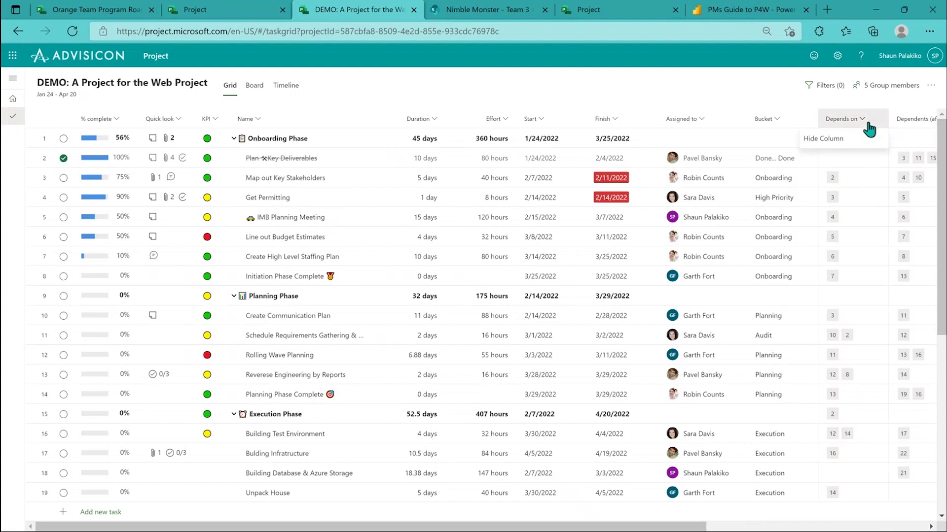
{"action": "left_click", "coordinate": [706, 87]}
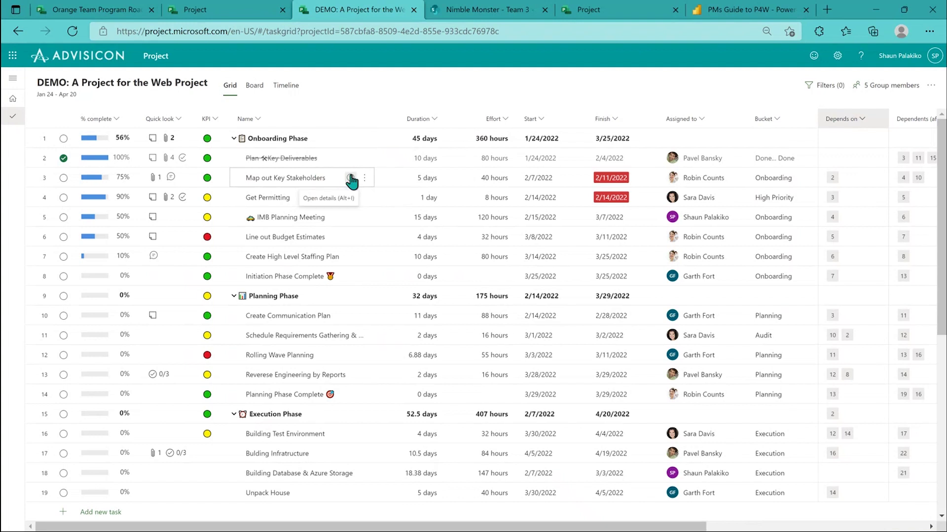
- Add the checklist entries "item 1" and "item 2" to the Map out Key Stakeholders task and close its details
{"action": "left_click", "coordinate": [350, 179]}
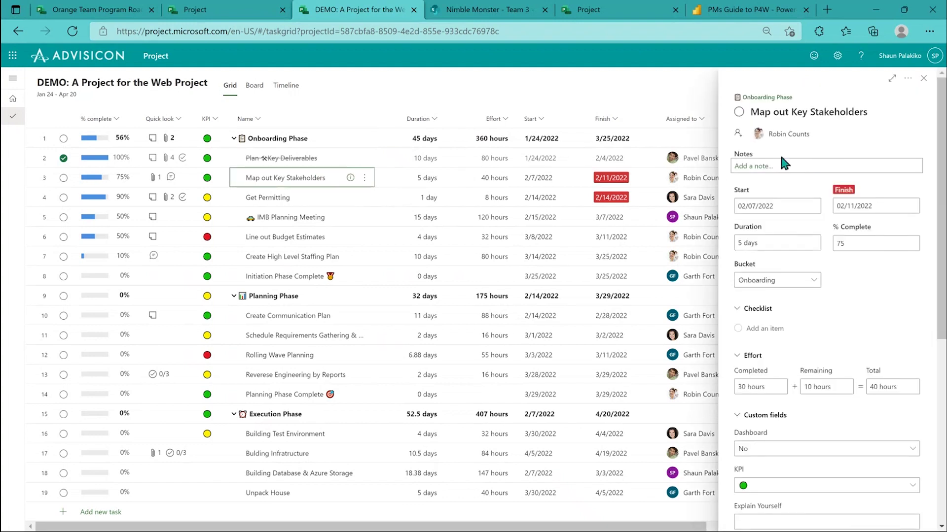
{"action": "left_click", "coordinate": [771, 330]}
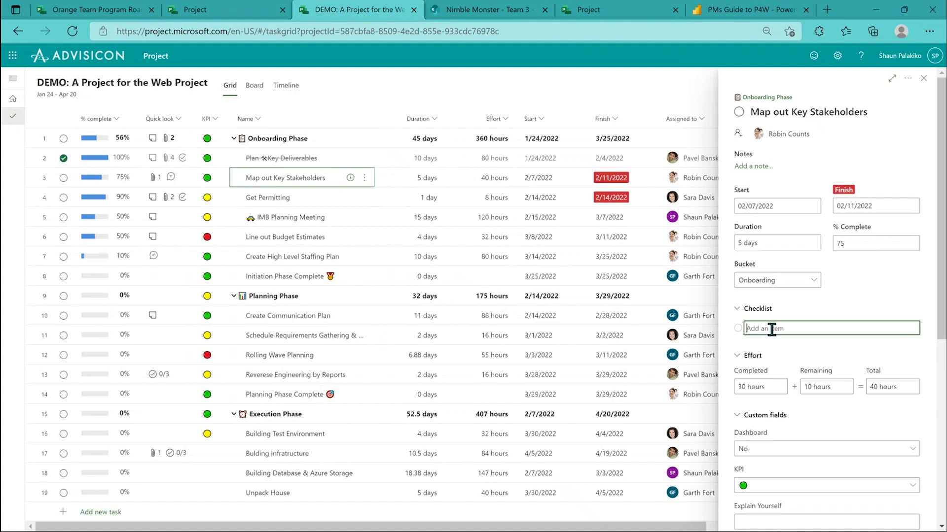
{"action": "scroll", "coordinate": [778, 296], "scroll_direction": "down", "scroll_amount": 1}
{"action": "type", "text": "items"}
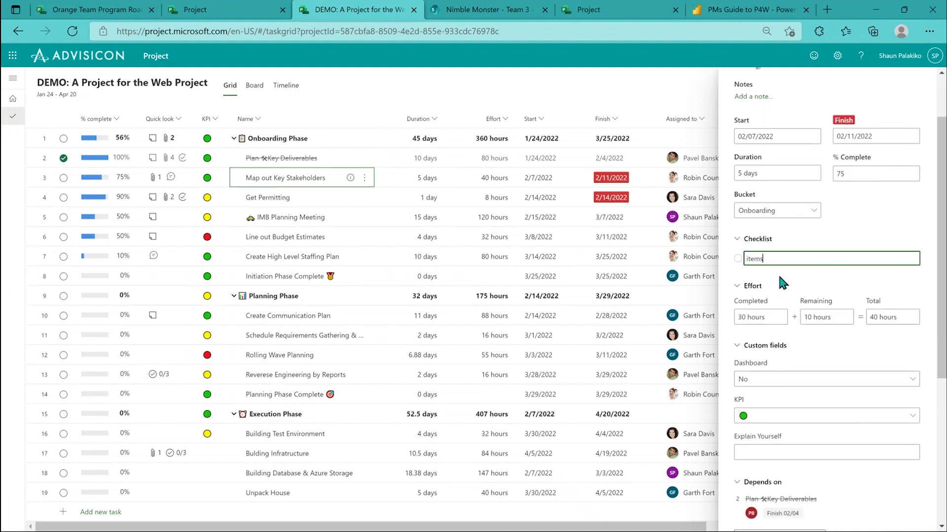
{"action": "key", "text": "Return"}
{"action": "type", "text": "item 2"}
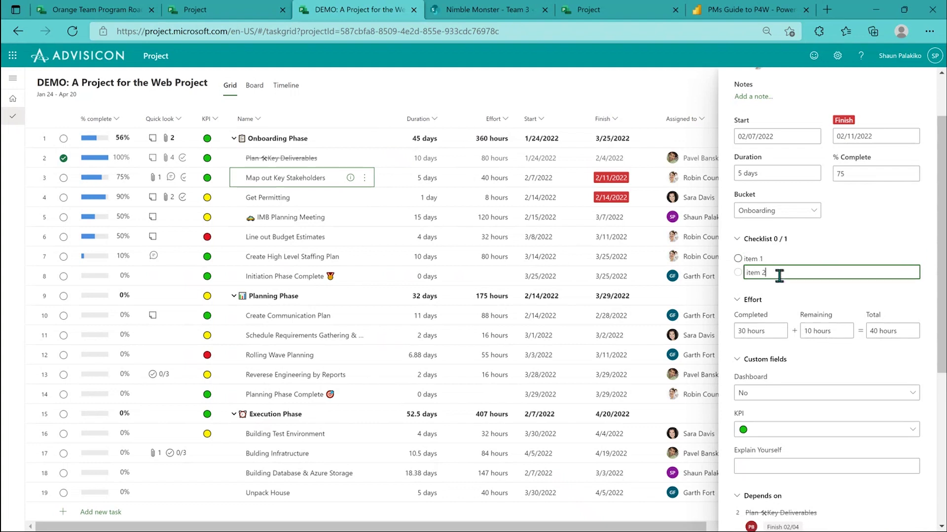
{"action": "key", "text": "Return"}
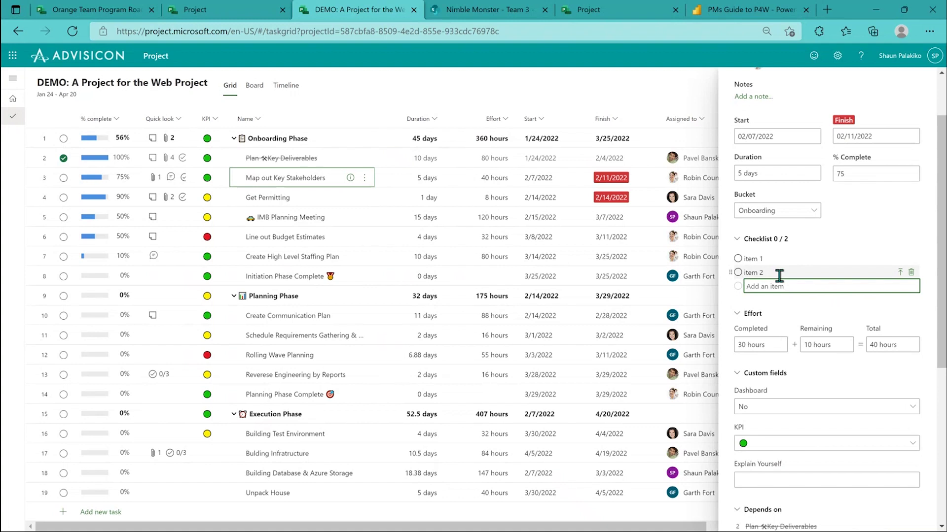
{"action": "scroll", "coordinate": [877, 148], "scroll_direction": "up", "scroll_amount": 2}
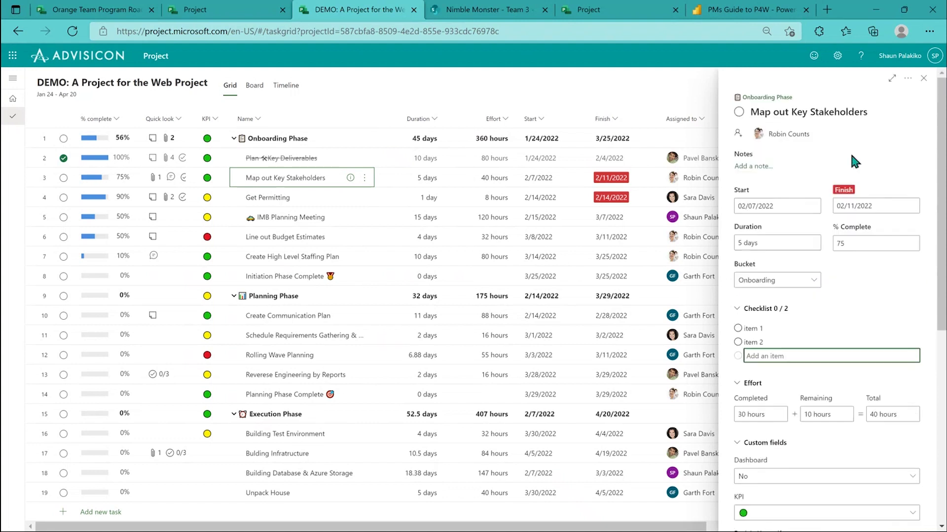
{"action": "left_click", "coordinate": [924, 81]}
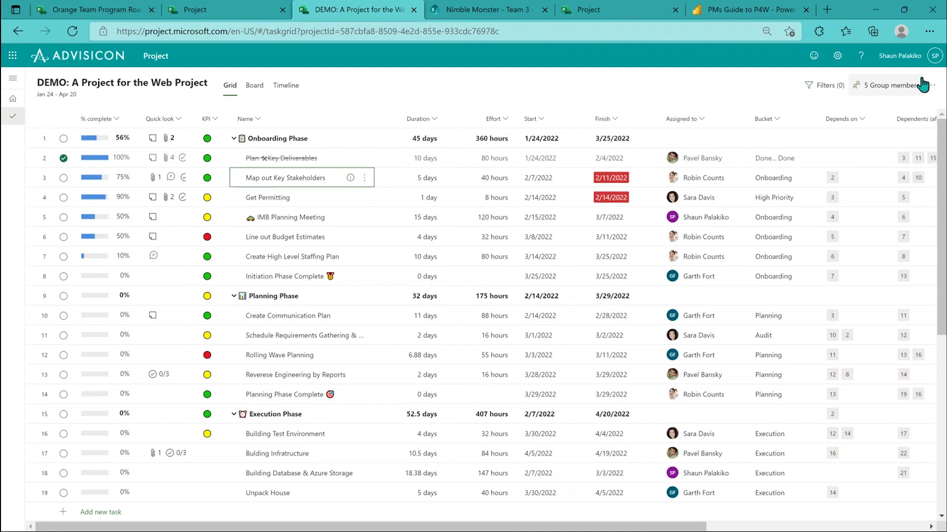
- Review the Map out Key Stakeholders task's dependencies and attachments, and open its conversation in Microsoft Teams
{"action": "left_click", "coordinate": [350, 178]}
{"action": "scroll", "coordinate": [845, 321], "scroll_direction": "down", "scroll_amount": 5}
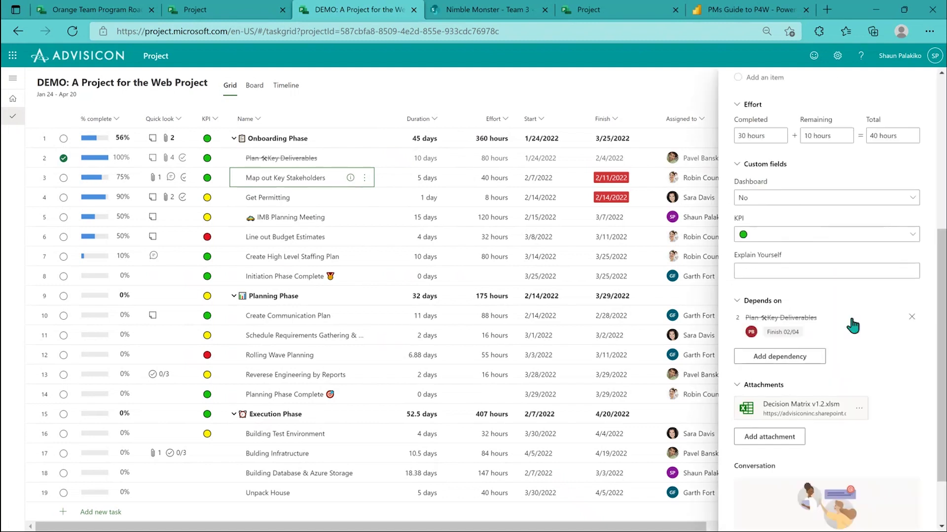
{"action": "scroll", "coordinate": [852, 325], "scroll_direction": "down", "scroll_amount": 2}
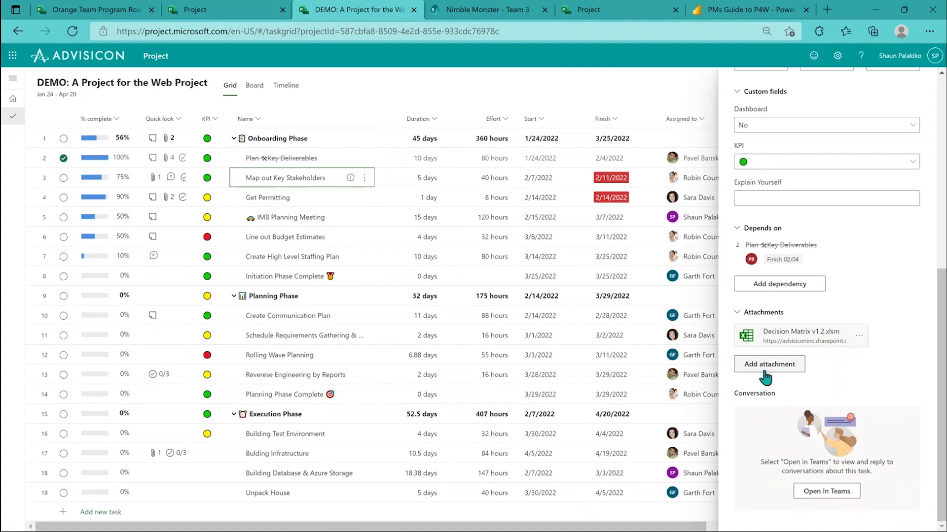
{"action": "left_click", "coordinate": [807, 492]}
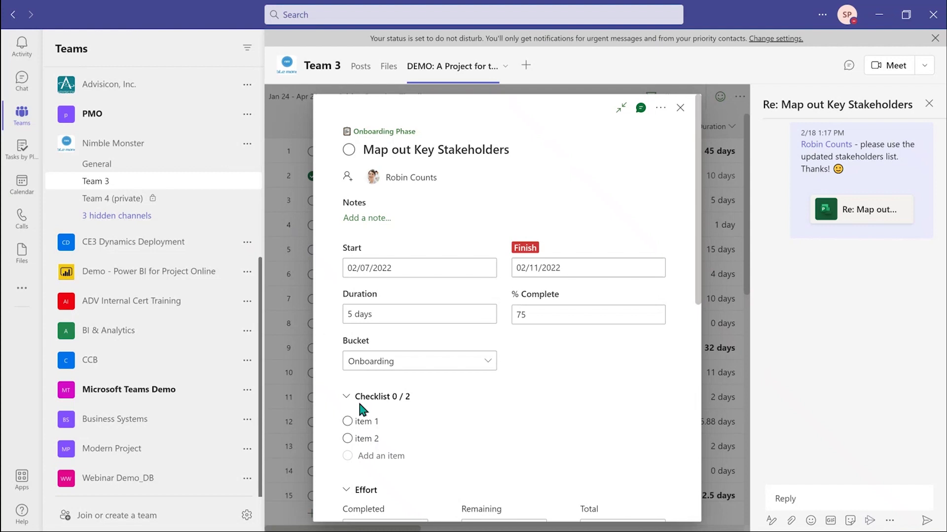
- Review the task details and conversation in Teams, and browse the Team 3 channel posts for the related task messages
{"action": "scroll", "coordinate": [567, 380], "scroll_direction": "down", "scroll_amount": 1}
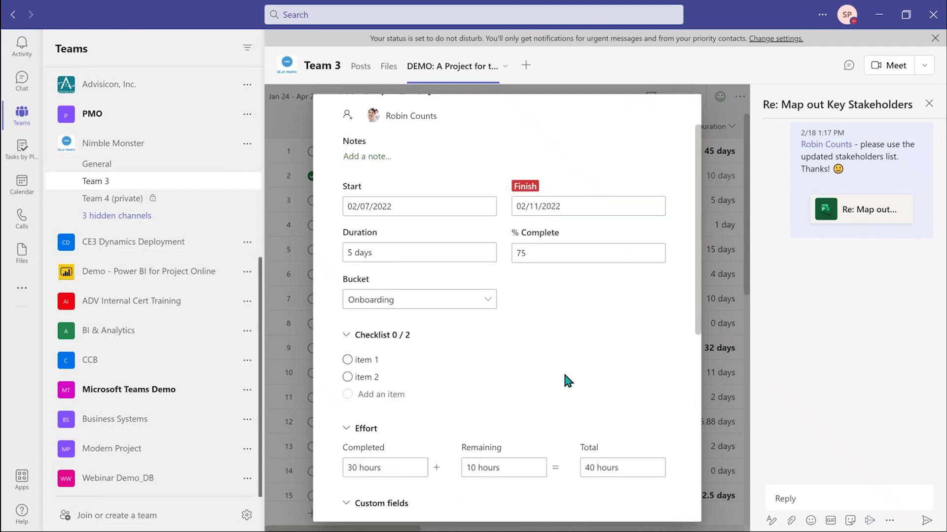
{"action": "mouse_move", "coordinate": [830, 147]}
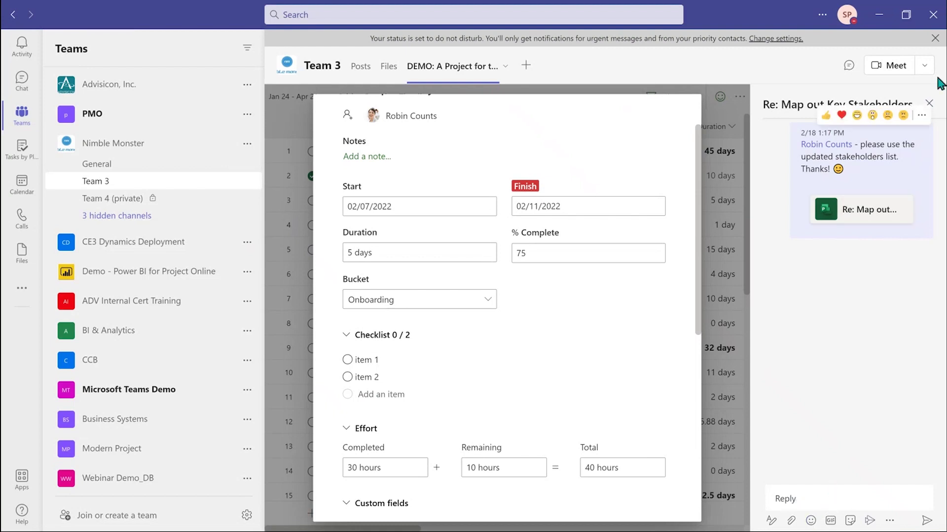
{"action": "left_click", "coordinate": [360, 77]}
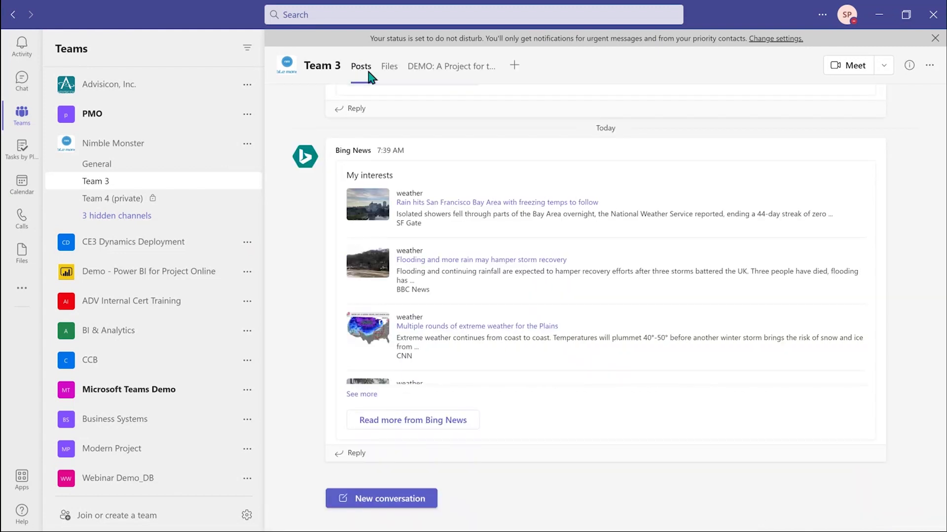
{"action": "scroll", "coordinate": [387, 397], "scroll_direction": "down", "scroll_amount": 5}
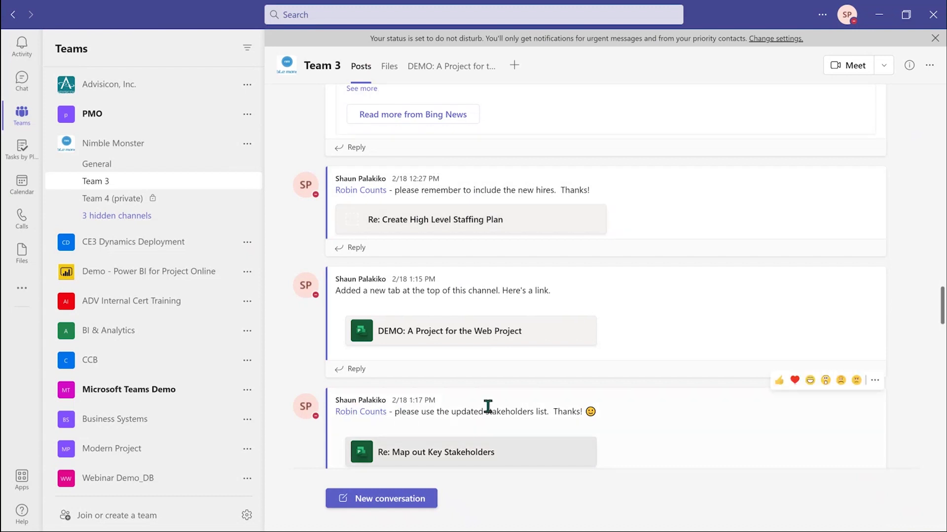
- Switch to the project's task grid, set the Map out Key Stakeholders task's completed effort to 32 hours, and close its details
{"action": "scroll", "coordinate": [488, 407], "scroll_direction": "down", "scroll_amount": 1}
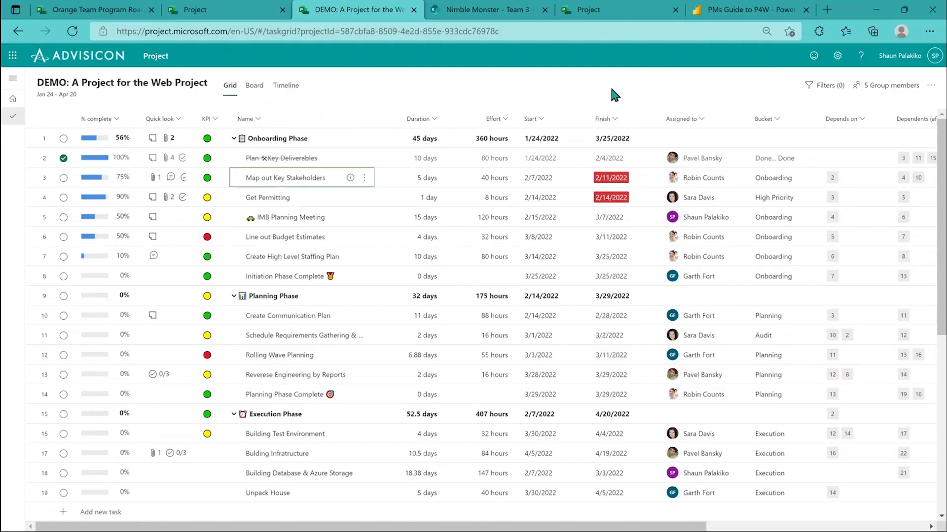
{"action": "left_click", "coordinate": [350, 178]}
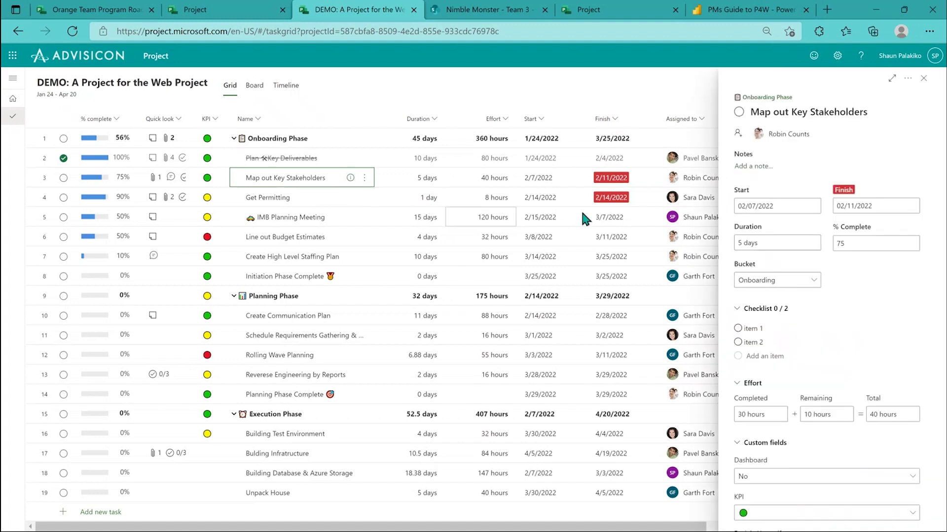
{"action": "scroll", "coordinate": [838, 351], "scroll_direction": "down", "scroll_amount": 1}
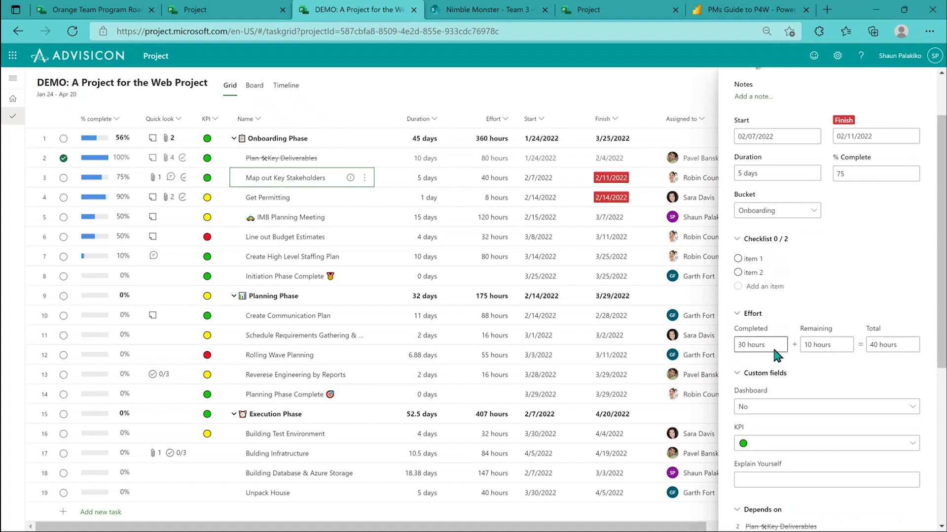
{"action": "scroll", "coordinate": [794, 276], "scroll_direction": "up", "scroll_amount": 1}
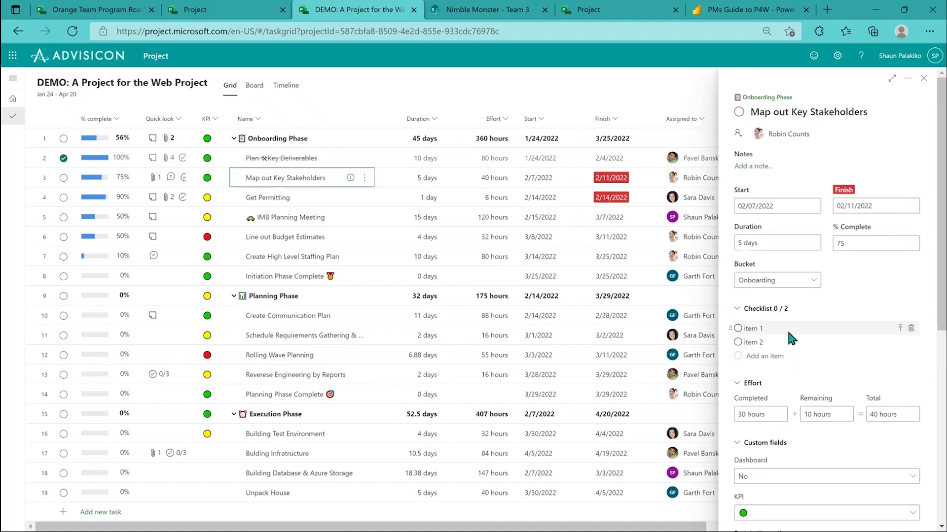
{"action": "scroll", "coordinate": [787, 335], "scroll_direction": "down", "scroll_amount": 2}
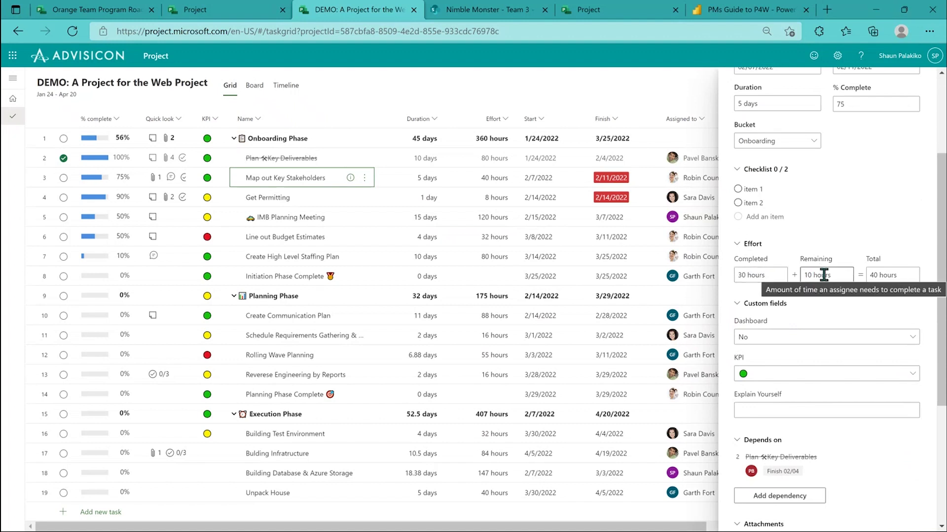
{"action": "left_click", "coordinate": [752, 277]}
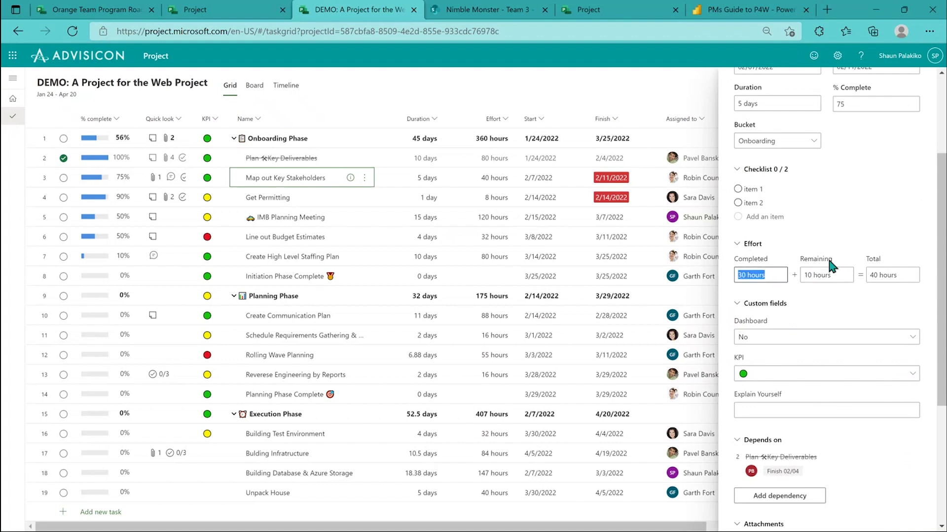
{"action": "type", "text": "32"}
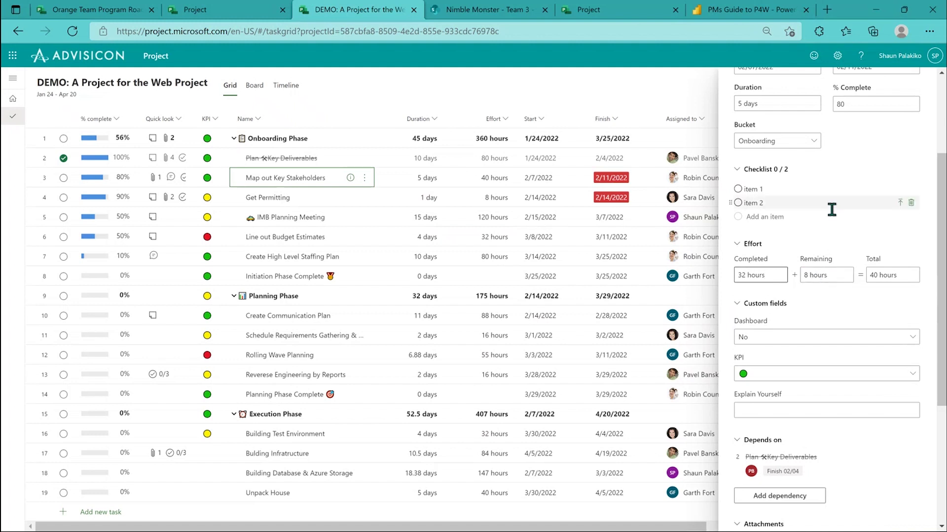
{"action": "scroll", "coordinate": [831, 209], "scroll_direction": "up", "scroll_amount": 3}
{"action": "left_click", "coordinate": [916, 83]}
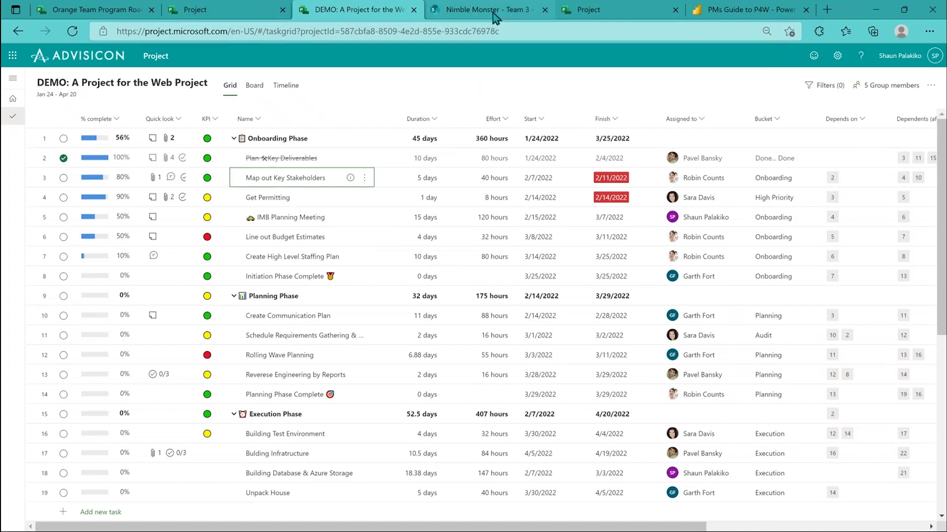
- Review the Map out Key Stakeholders task's effort, custom fields, dependencies and attachments, and close its details
{"action": "left_click", "coordinate": [350, 178]}
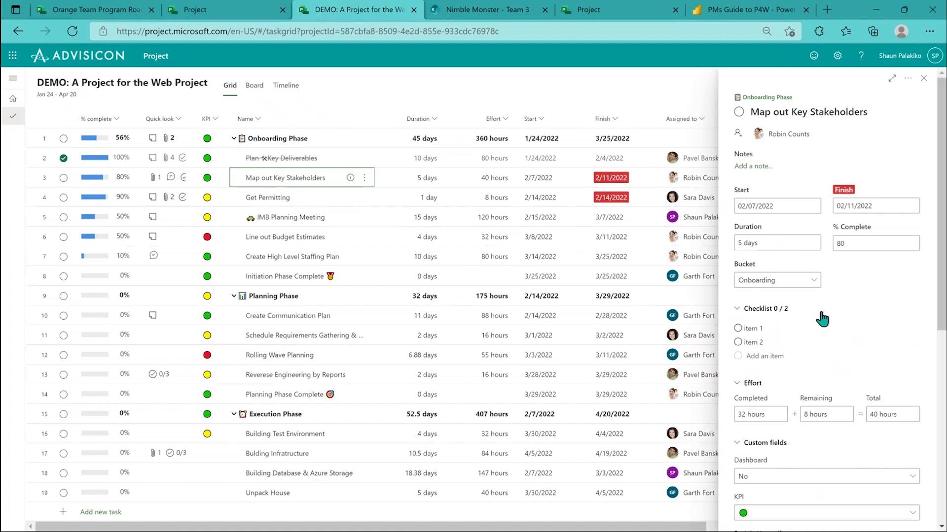
{"action": "scroll", "coordinate": [805, 345], "scroll_direction": "down", "scroll_amount": 5}
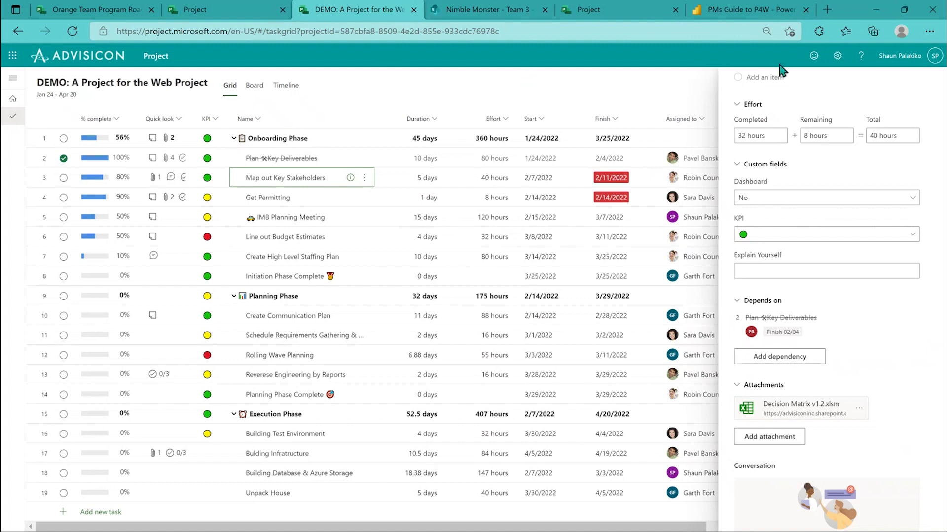
{"action": "scroll", "coordinate": [840, 153], "scroll_direction": "up", "scroll_amount": 6}
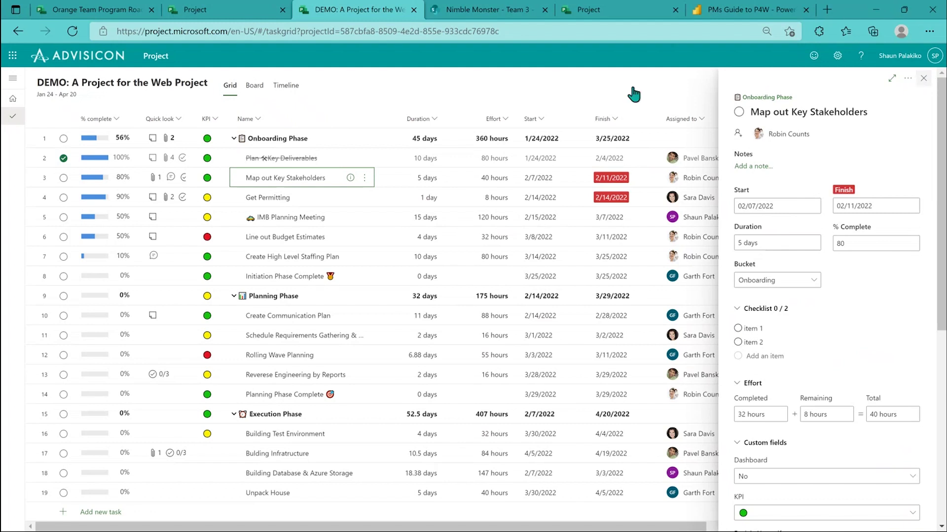
{"action": "left_click", "coordinate": [922, 79]}
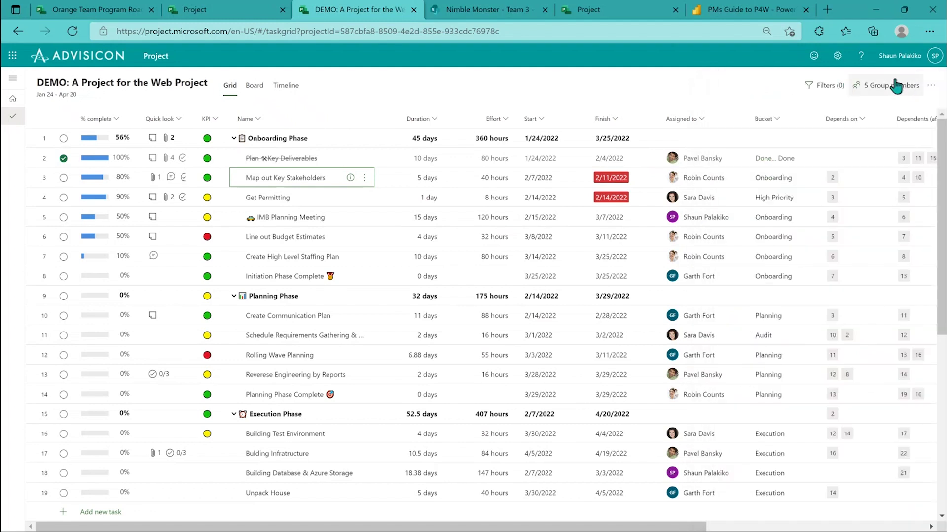
- Review the project's Nimble Monster group members and check the group's Team 3 document folder in SharePoint
{"action": "left_click", "coordinate": [895, 86]}
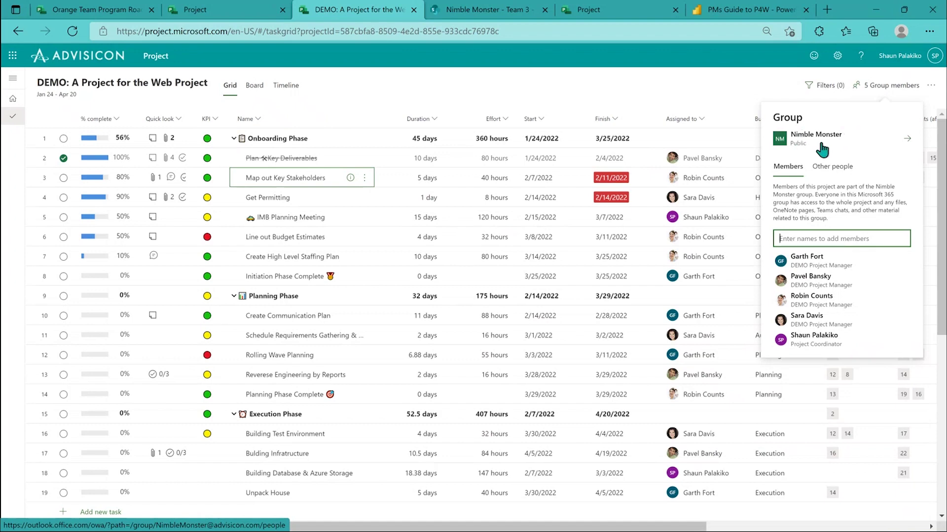
{"action": "left_click", "coordinate": [504, 11]}
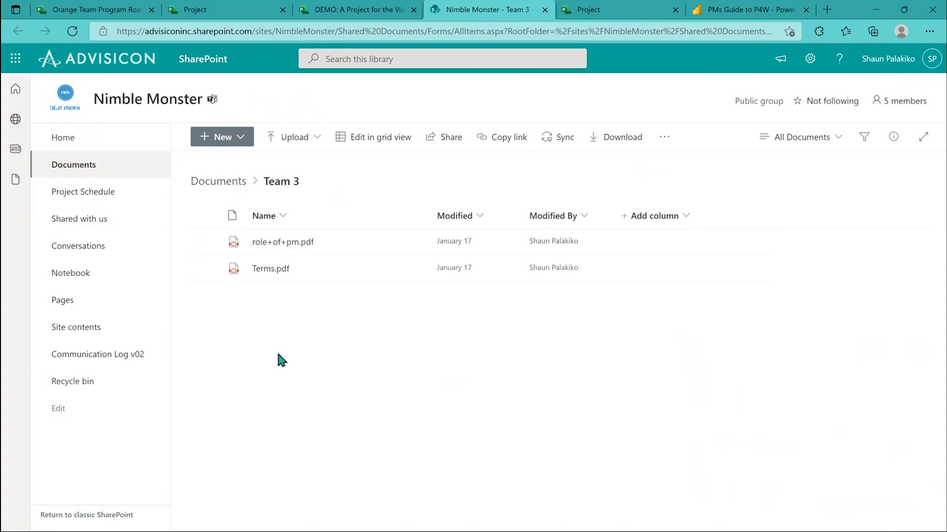
{"action": "left_click", "coordinate": [371, 10]}
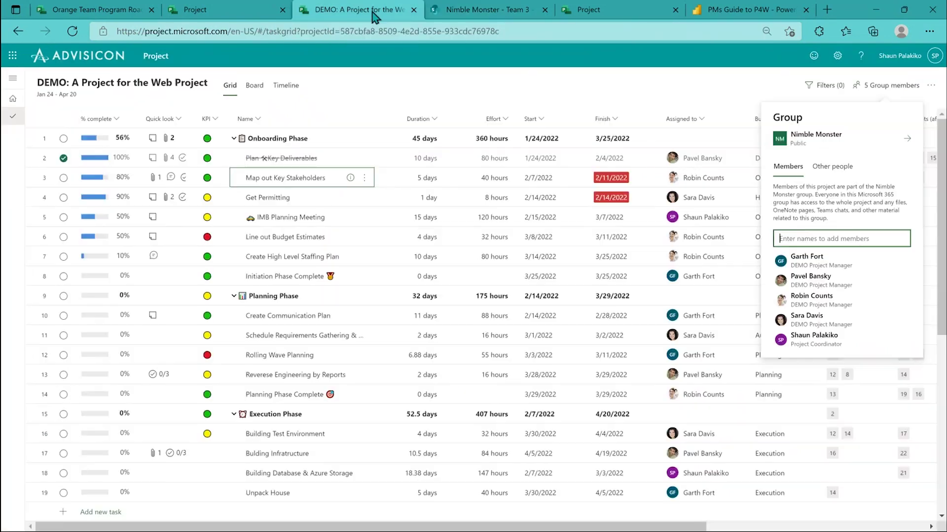
{"action": "left_click", "coordinate": [745, 92]}
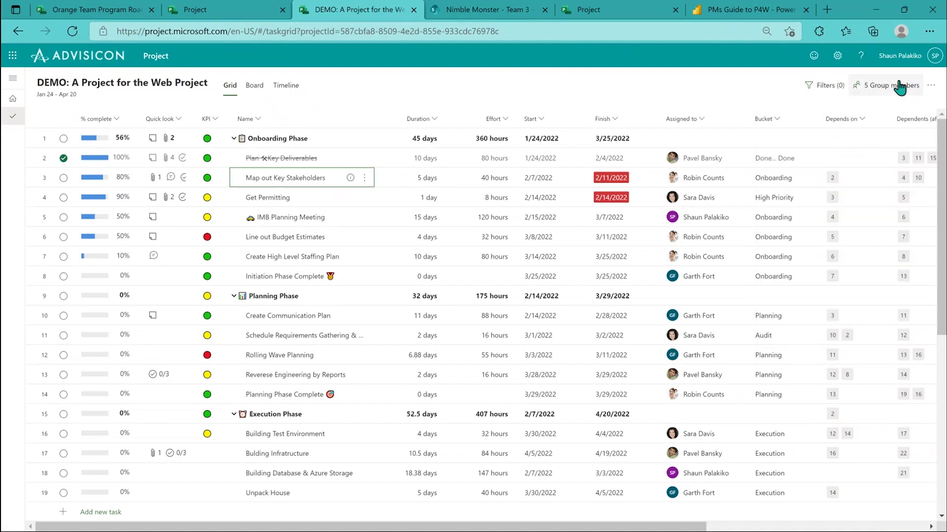
- Review the Map out Key Stakeholders attachments against the SharePoint Team 3 folder, and inspect the sources available for adding an attachment
{"action": "left_click", "coordinate": [350, 177]}
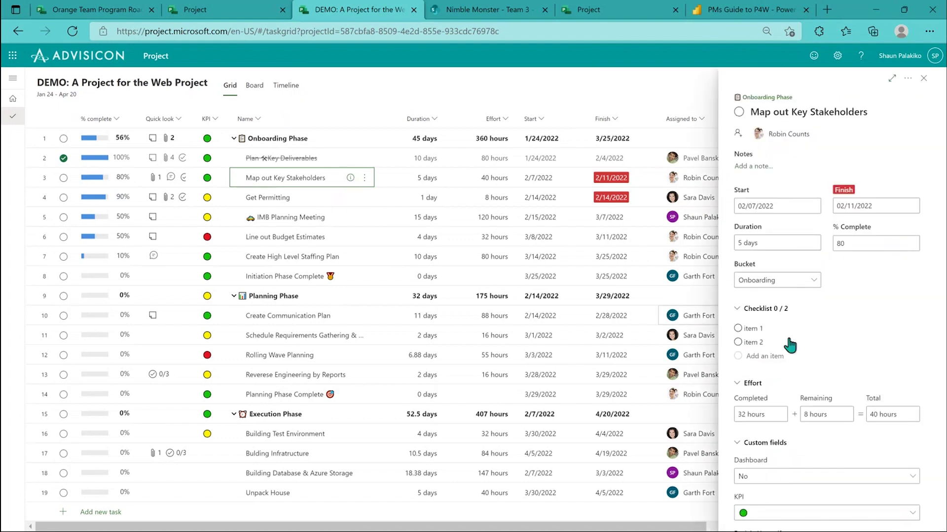
{"action": "scroll", "coordinate": [854, 377], "scroll_direction": "down", "scroll_amount": 3}
{"action": "scroll", "coordinate": [853, 377], "scroll_direction": "down", "scroll_amount": 3}
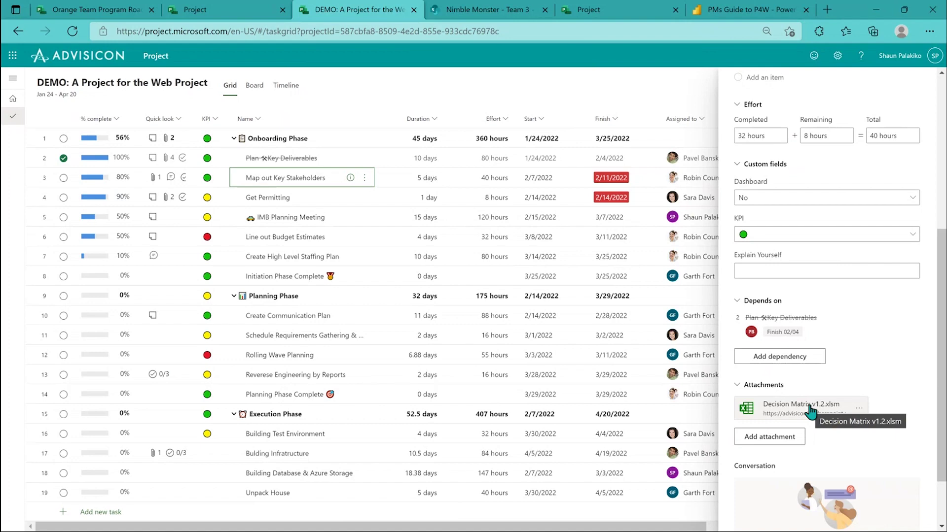
{"action": "left_click", "coordinate": [477, 18]}
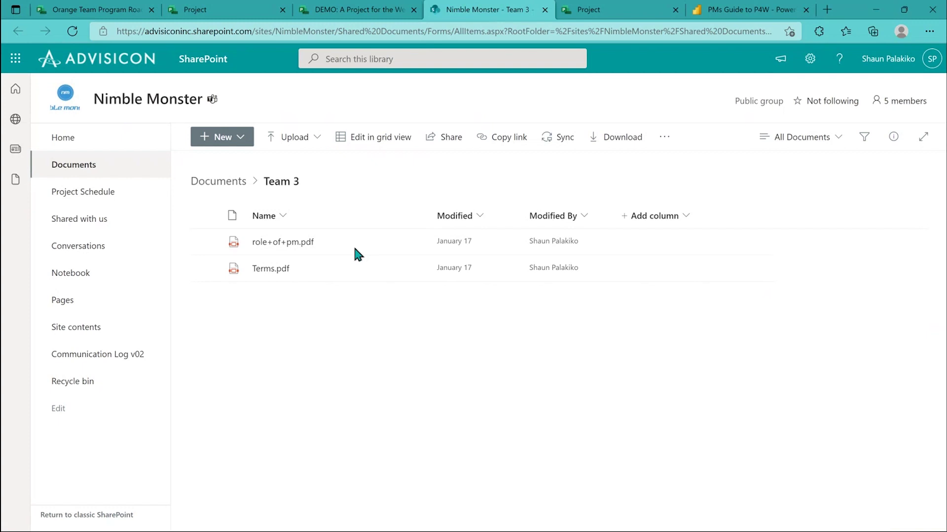
{"action": "left_click", "coordinate": [354, 10]}
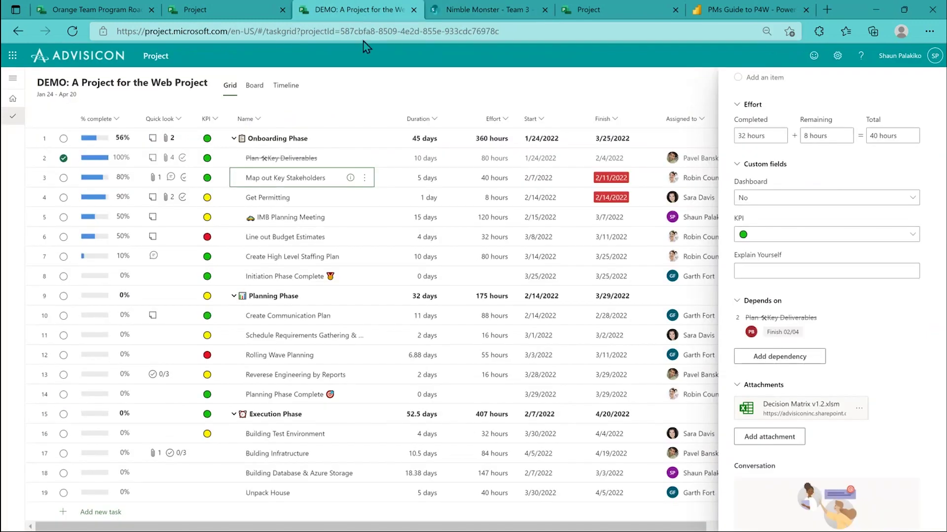
{"action": "left_click", "coordinate": [770, 441]}
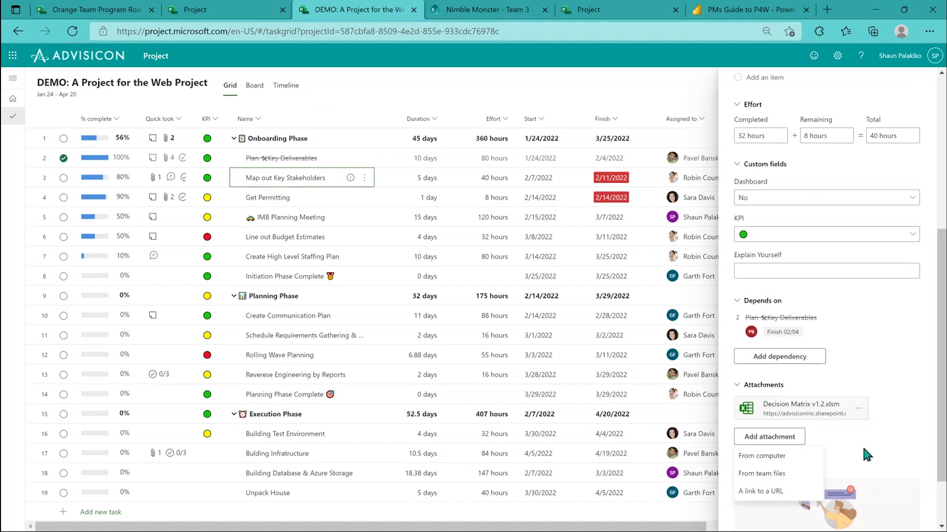
{"action": "left_click", "coordinate": [703, 76]}
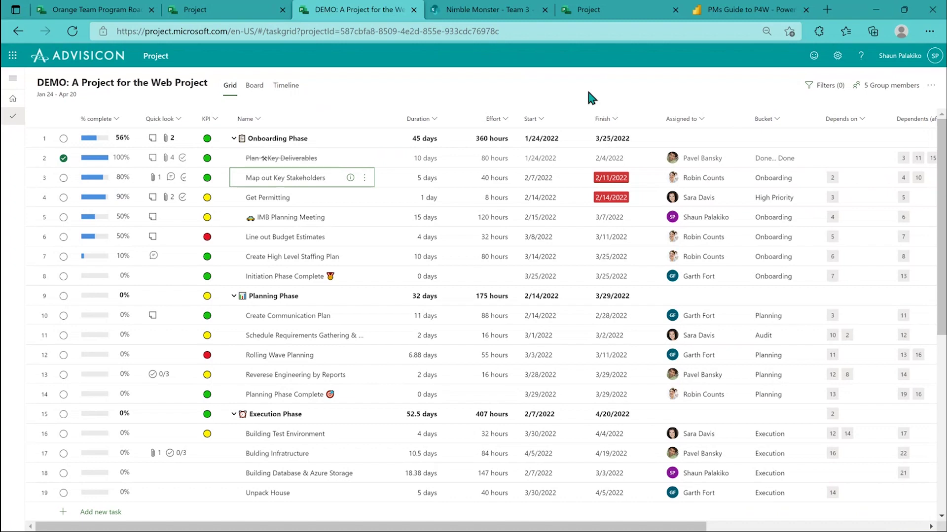
- Switch to the PMs Guide to P4W report in Power BI and examine its Portfolio Dashboard and Portfolio Timeline pages
{"action": "left_click", "coordinate": [740, 12]}
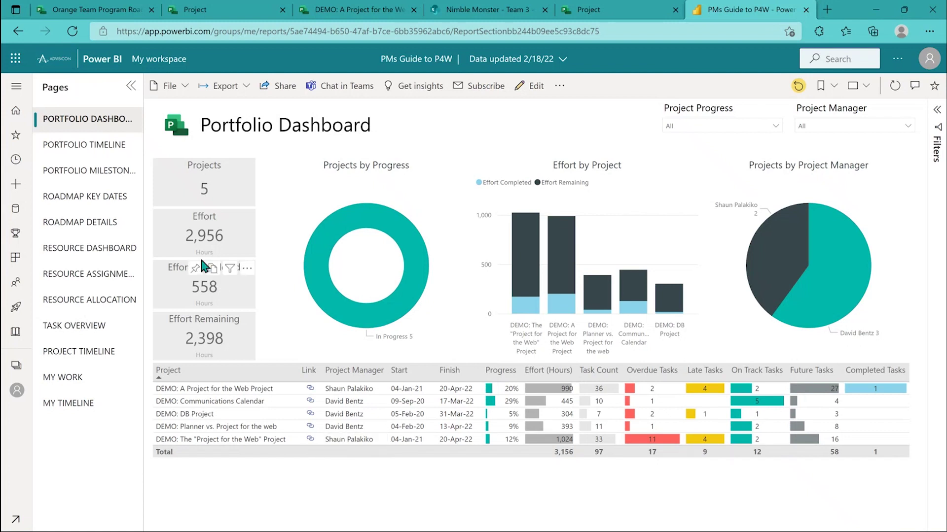
{"action": "left_click", "coordinate": [67, 148]}
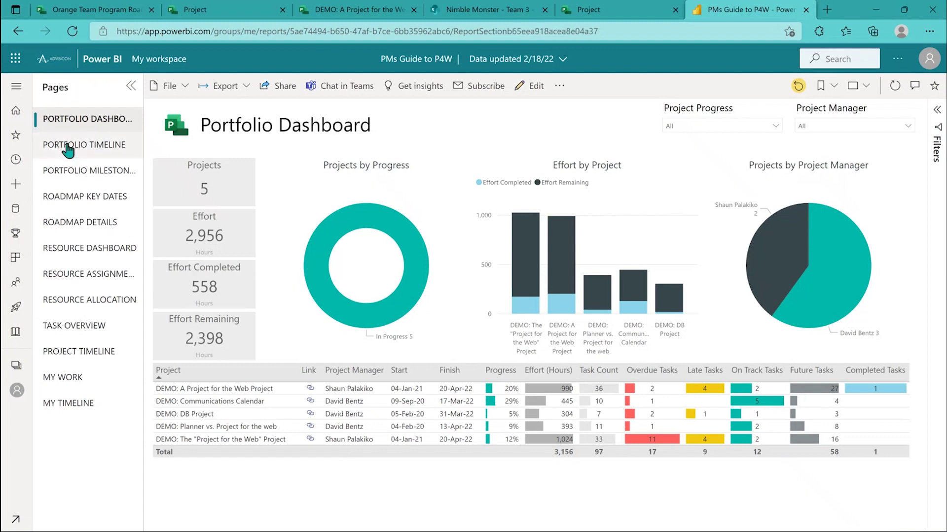
{"action": "mouse_move", "coordinate": [646, 365]}
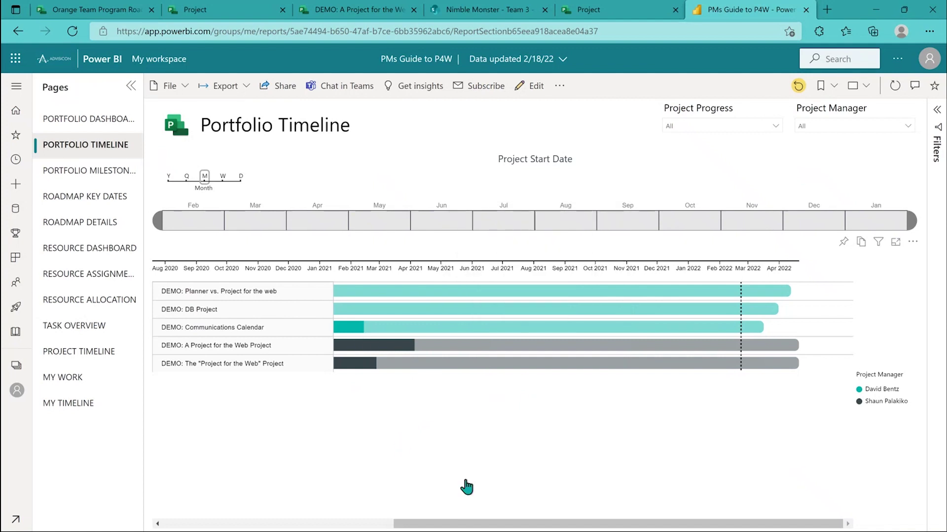
{"action": "mouse_move", "coordinate": [465, 524]}
{"action": "left_mouse_down"}
{"action": "mouse_move", "coordinate": [237, 530]}
{"action": "mouse_move", "coordinate": [476, 527]}
{"action": "mouse_move", "coordinate": [365, 528]}
{"action": "mouse_move", "coordinate": [447, 527]}
{"action": "left_mouse_up"}
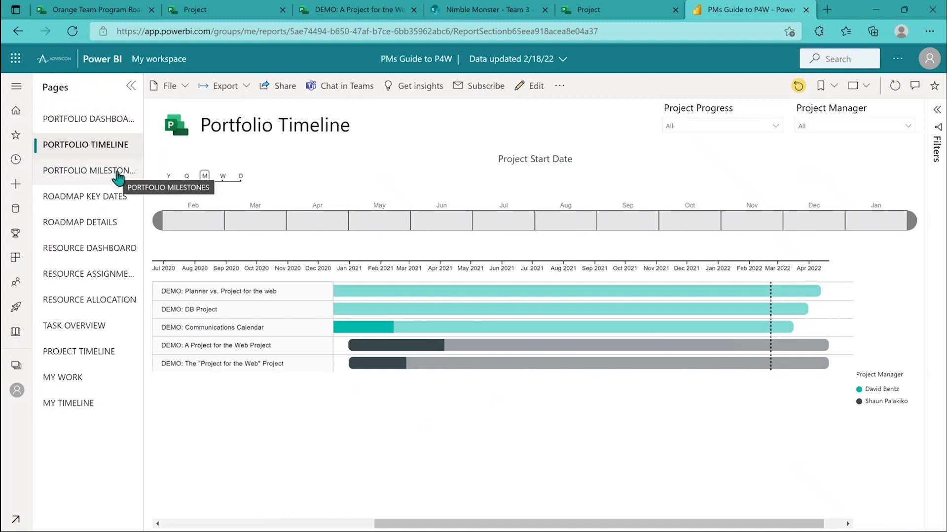
- Open the Resource Dashboard page and examine the effort by resource and the resource count for DEMO: Communications Calendar
{"action": "left_click", "coordinate": [114, 257]}
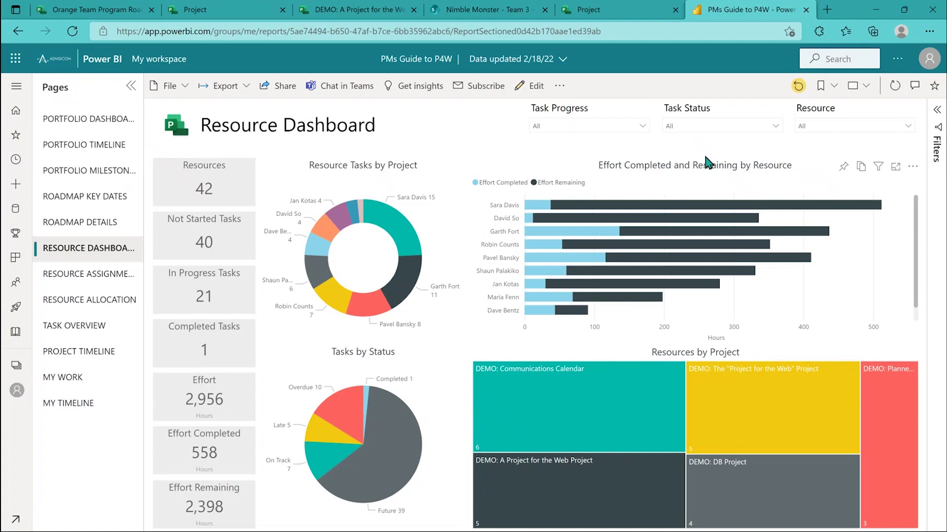
{"action": "mouse_move", "coordinate": [869, 211]}
{"action": "mouse_move", "coordinate": [804, 208]}
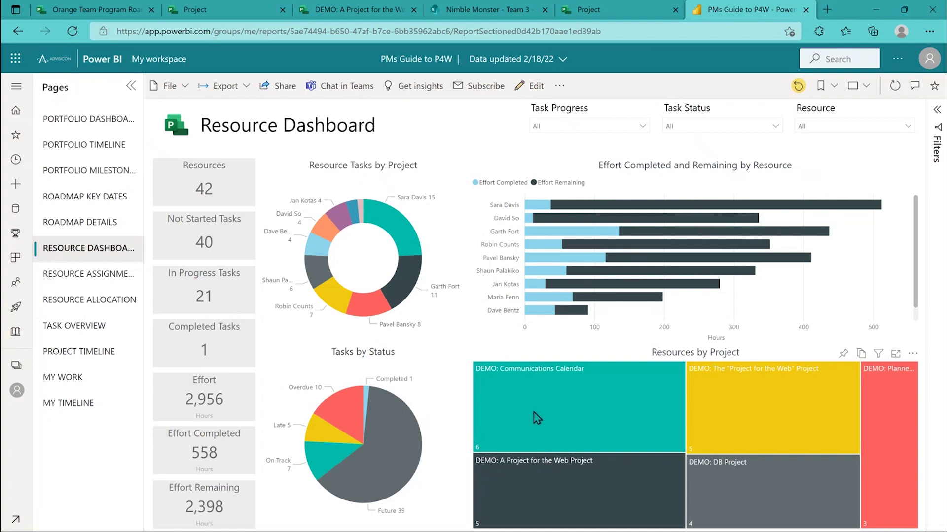
{"action": "mouse_move", "coordinate": [537, 420]}
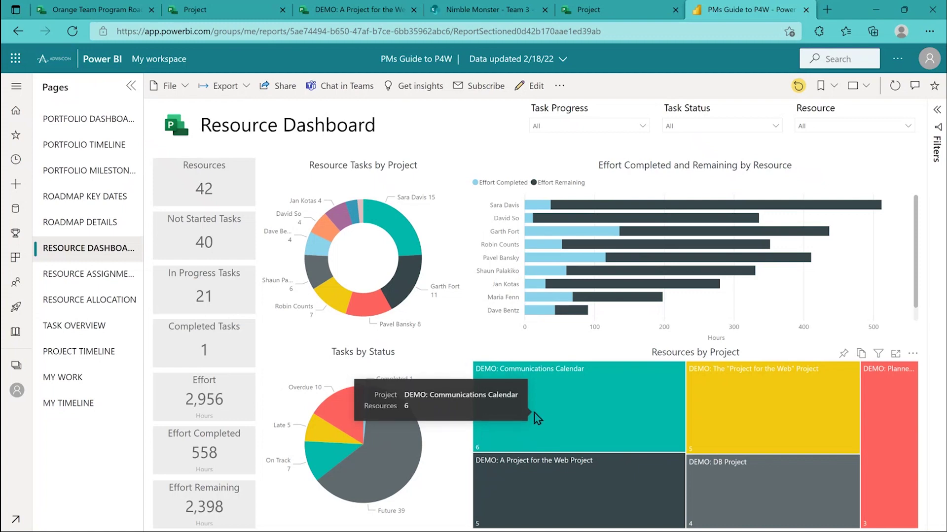
- Open the Resource Assignments page and expand the projects of the resource with 512 effort hours
{"action": "left_click", "coordinate": [90, 273]}
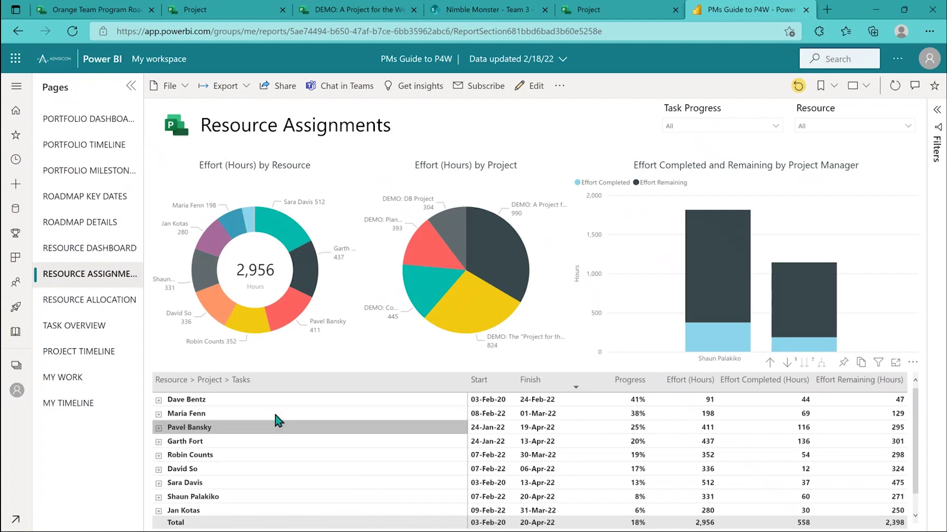
{"action": "scroll", "coordinate": [160, 481], "scroll_direction": "down", "scroll_amount": 1}
{"action": "left_click", "coordinate": [158, 468]}
{"action": "scroll", "coordinate": [261, 458], "scroll_direction": "down", "scroll_amount": 4}
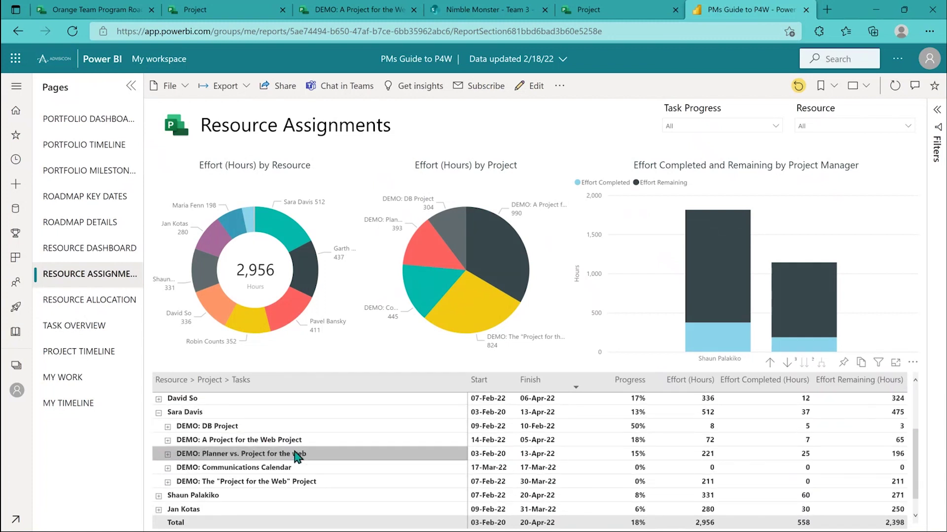
- Inspect DB task 2 under DEMO: DB Project, collapse that project, and expand the tasks of DEMO: Planner vs. Project for the web
{"action": "left_click", "coordinate": [168, 428]}
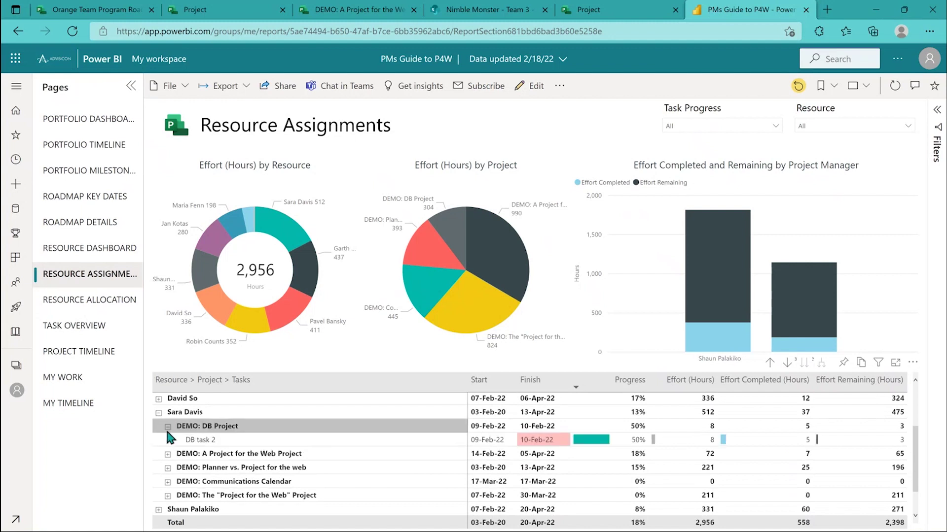
{"action": "left_click", "coordinate": [170, 439]}
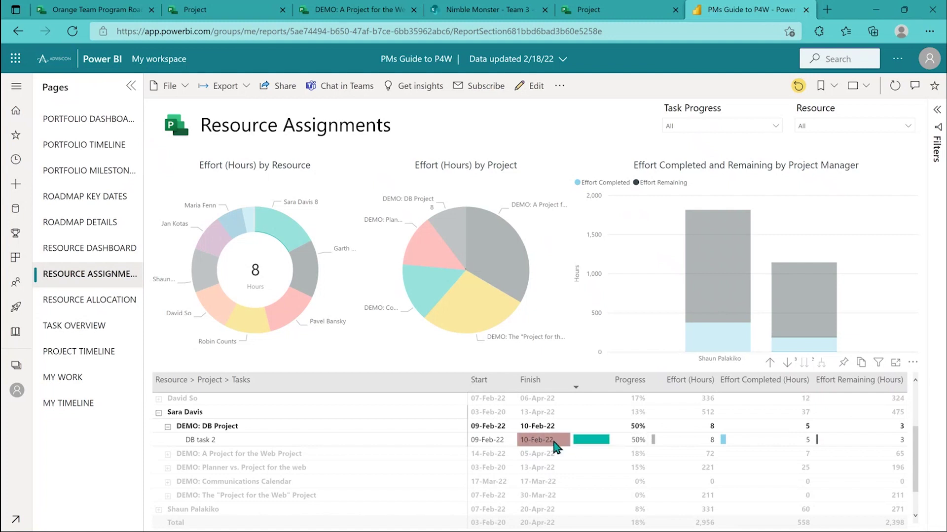
{"action": "left_click", "coordinate": [168, 427]}
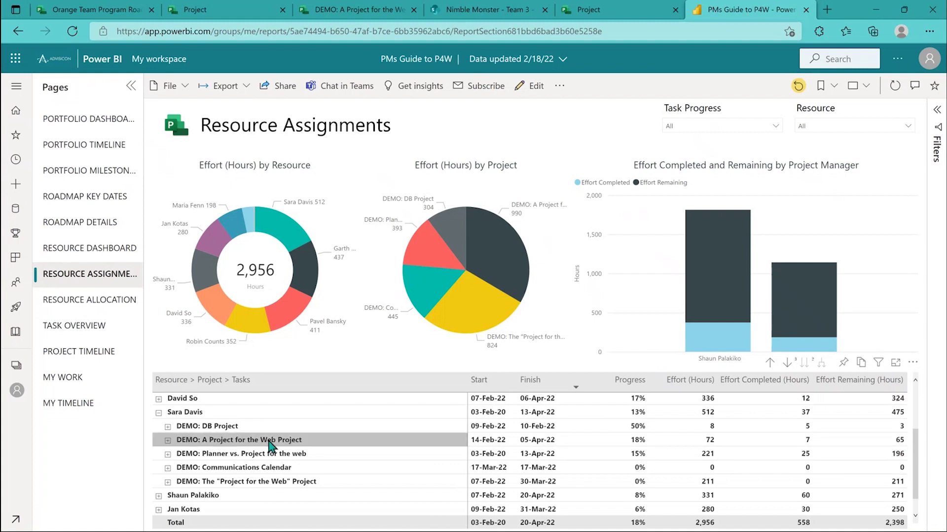
{"action": "left_click", "coordinate": [168, 455]}
{"action": "scroll", "coordinate": [271, 459], "scroll_direction": "down", "scroll_amount": 1}
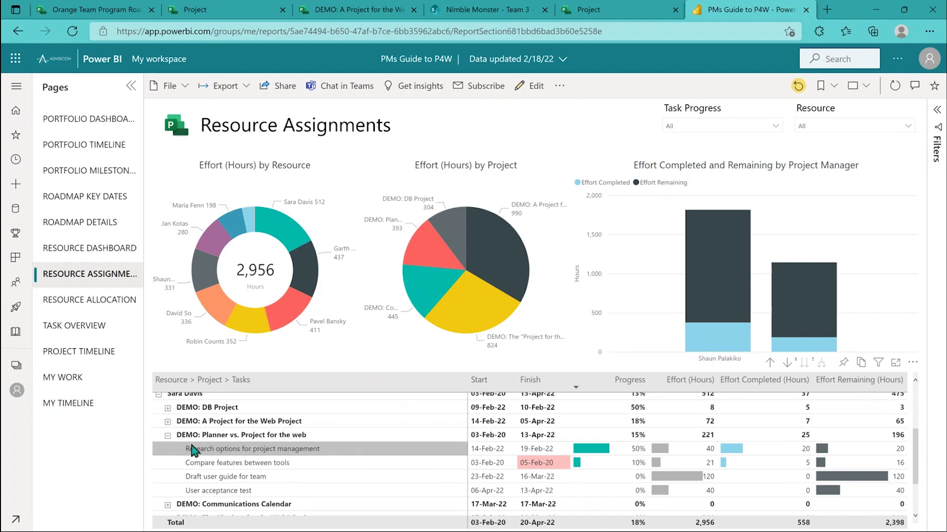
- Collapse DEMO: Planner vs. Project for the web and its resource in the assignments table, and open the My Work page
{"action": "left_click", "coordinate": [166, 437]}
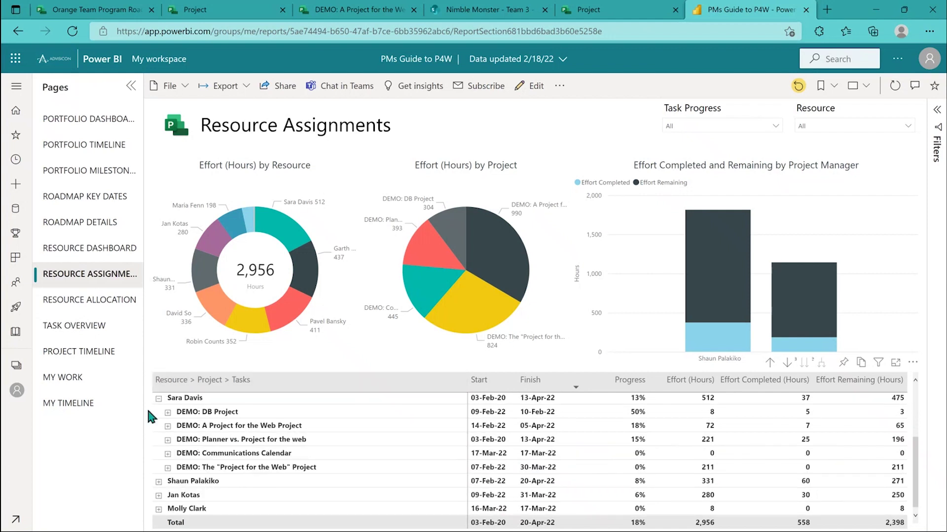
{"action": "left_click", "coordinate": [159, 394]}
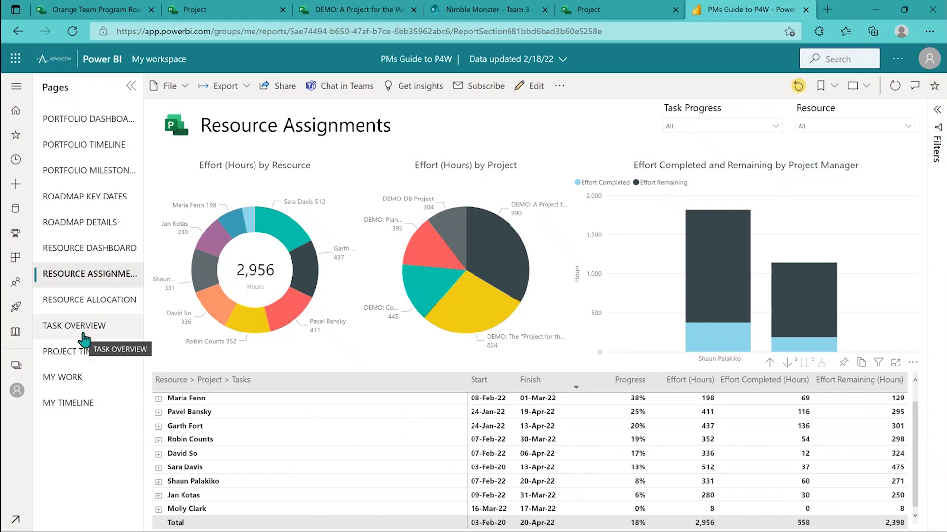
{"action": "left_click", "coordinate": [86, 383]}
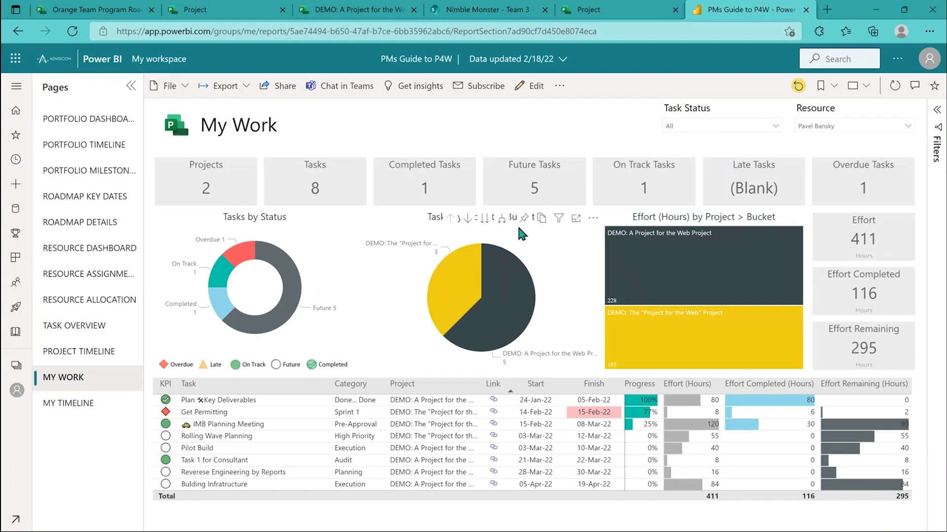
- Filter the My Work page to the resource with 512 effort hours instead of the currently selected resource
{"action": "left_click", "coordinate": [859, 127]}
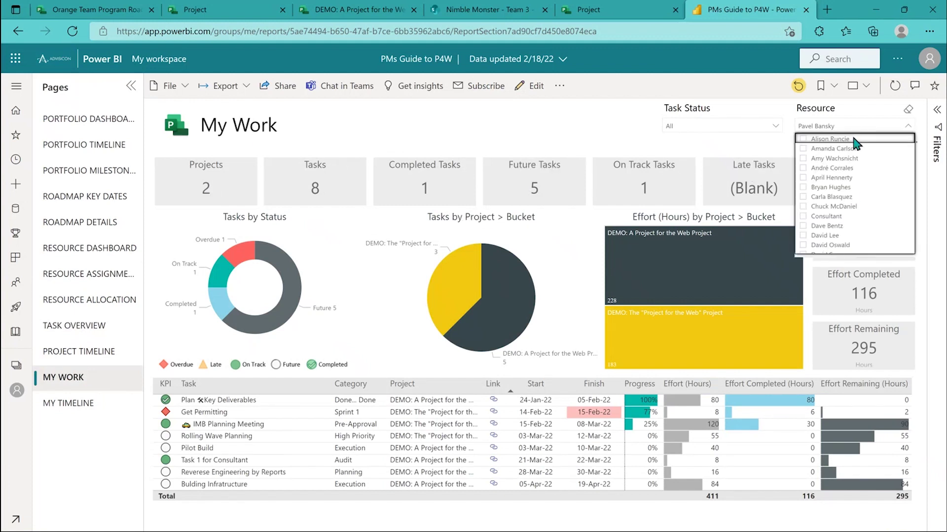
{"action": "scroll", "coordinate": [853, 210], "scroll_direction": "down", "scroll_amount": 2}
{"action": "scroll", "coordinate": [853, 209], "scroll_direction": "down", "scroll_amount": 4}
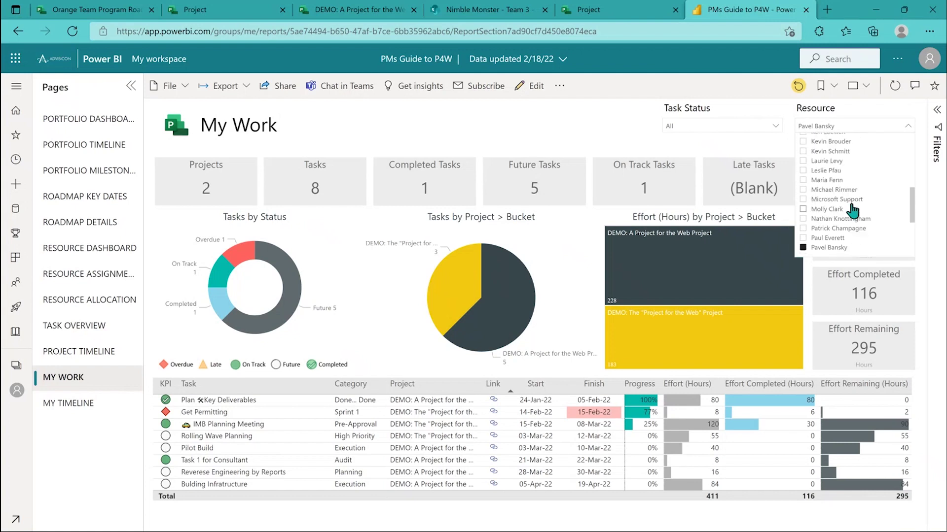
{"action": "scroll", "coordinate": [824, 222], "scroll_direction": "down", "scroll_amount": 2}
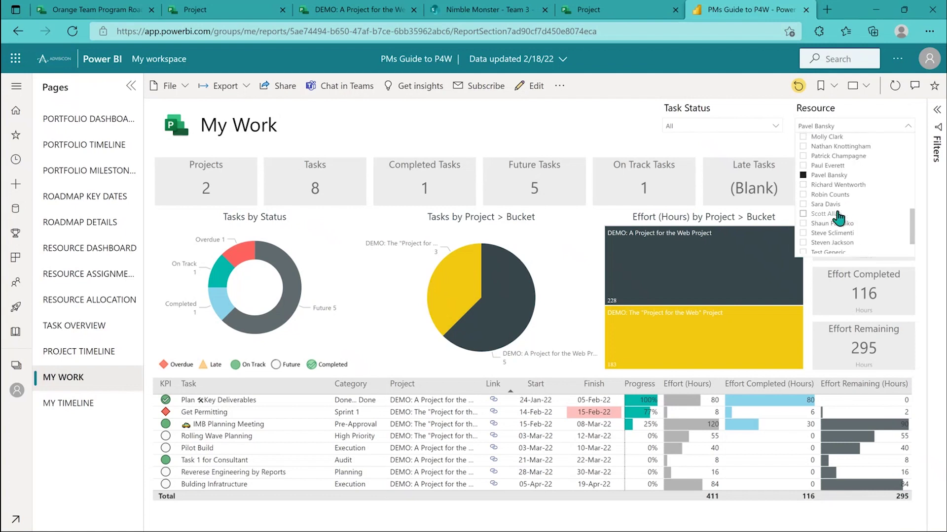
{"action": "left_click", "coordinate": [803, 205]}
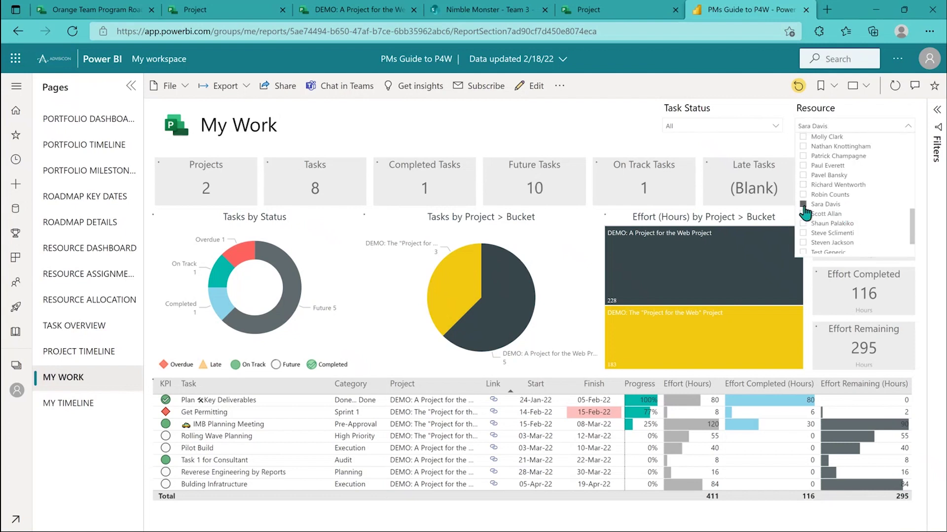
{"action": "left_click", "coordinate": [552, 116]}
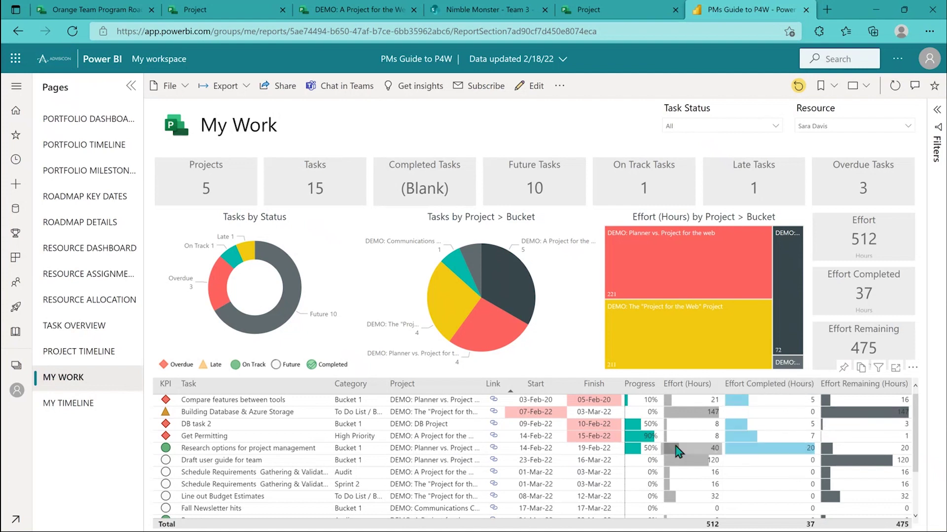
- Examine the progress and effort of the resource's tasks, check the Project home page, and return to the PMs Guide to P4W report
{"action": "mouse_move", "coordinate": [639, 434]}
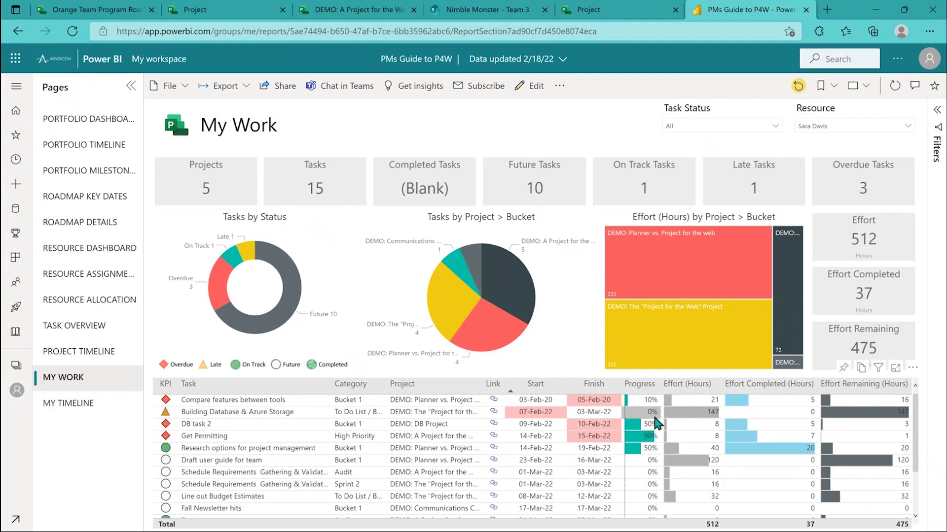
{"action": "mouse_move", "coordinate": [654, 405]}
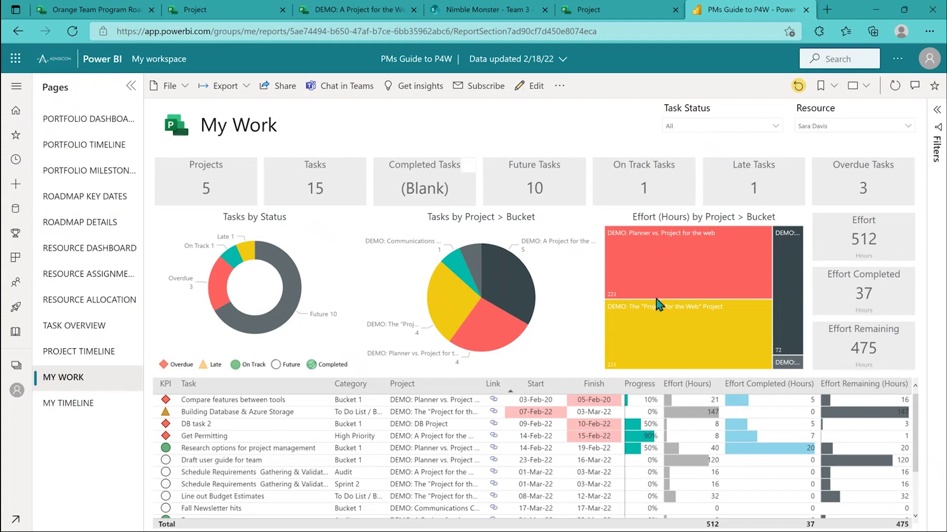
{"action": "mouse_move", "coordinate": [866, 486]}
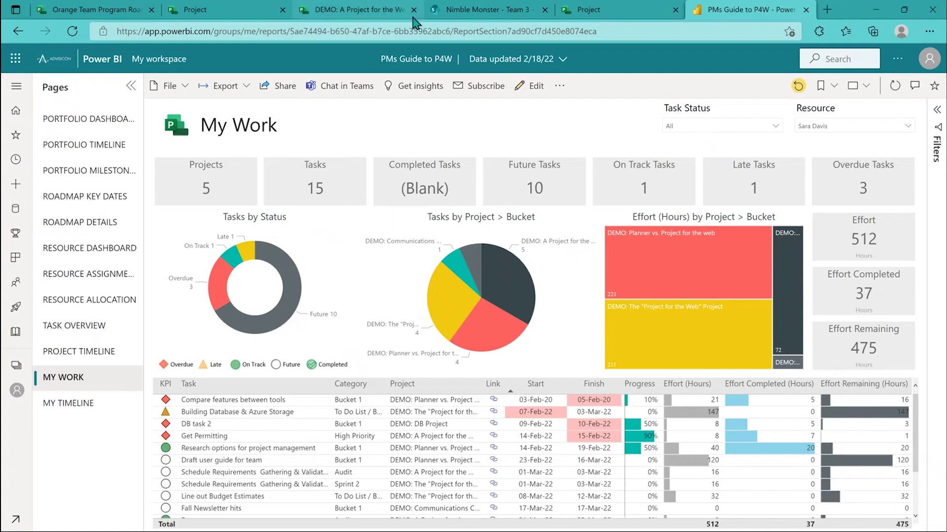
{"action": "left_click", "coordinate": [228, 15]}
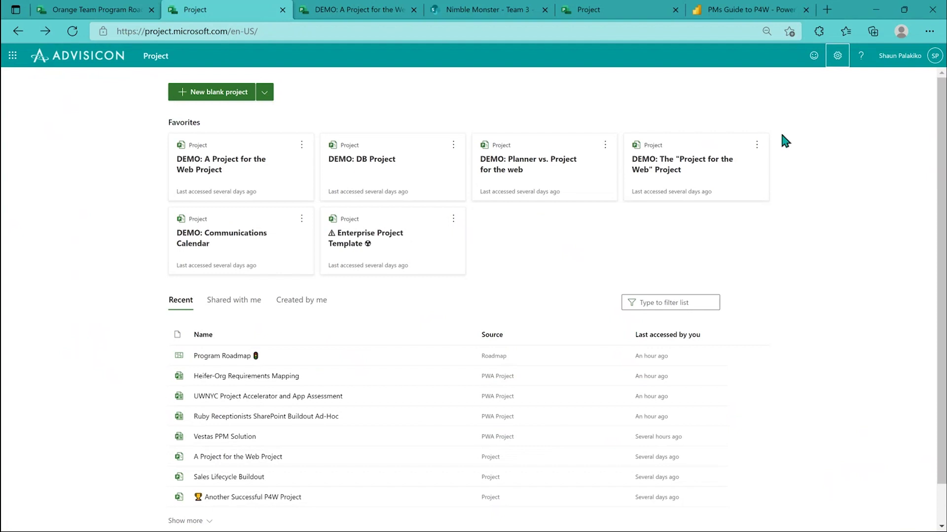
{"action": "left_click", "coordinate": [744, 11]}
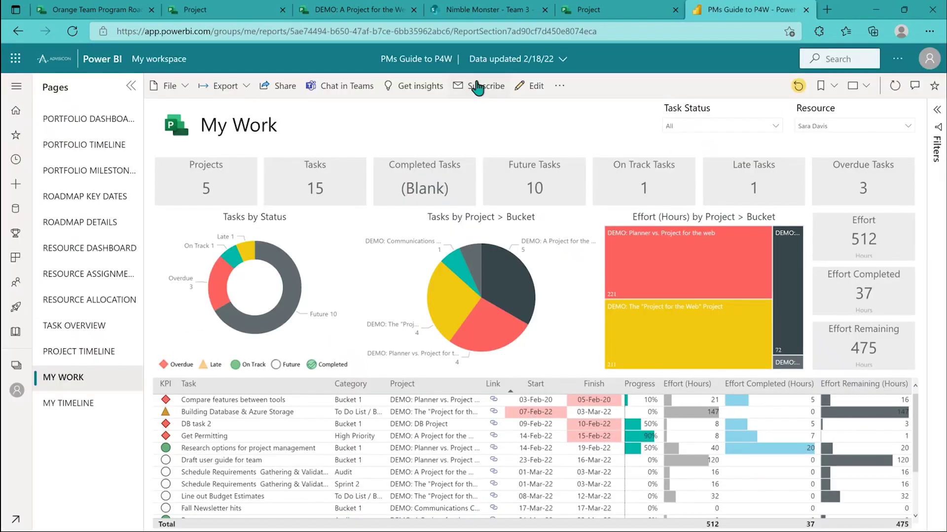